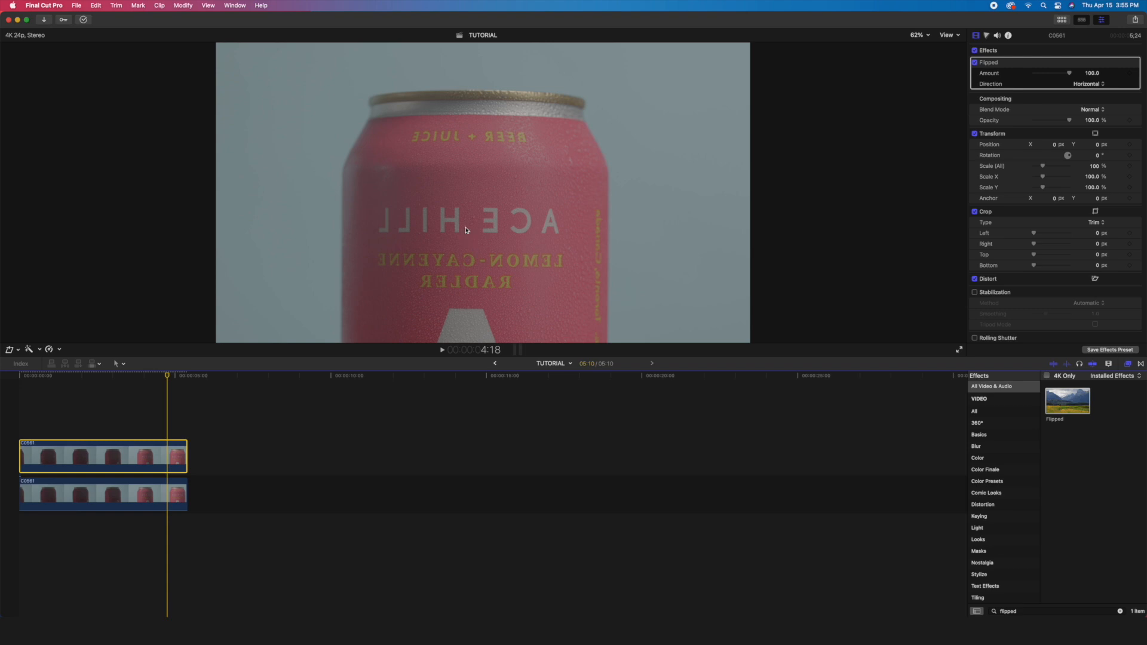
# - Set the Flipped effect's direction to Both on the upper clip
pyautogui.click(1093, 85)
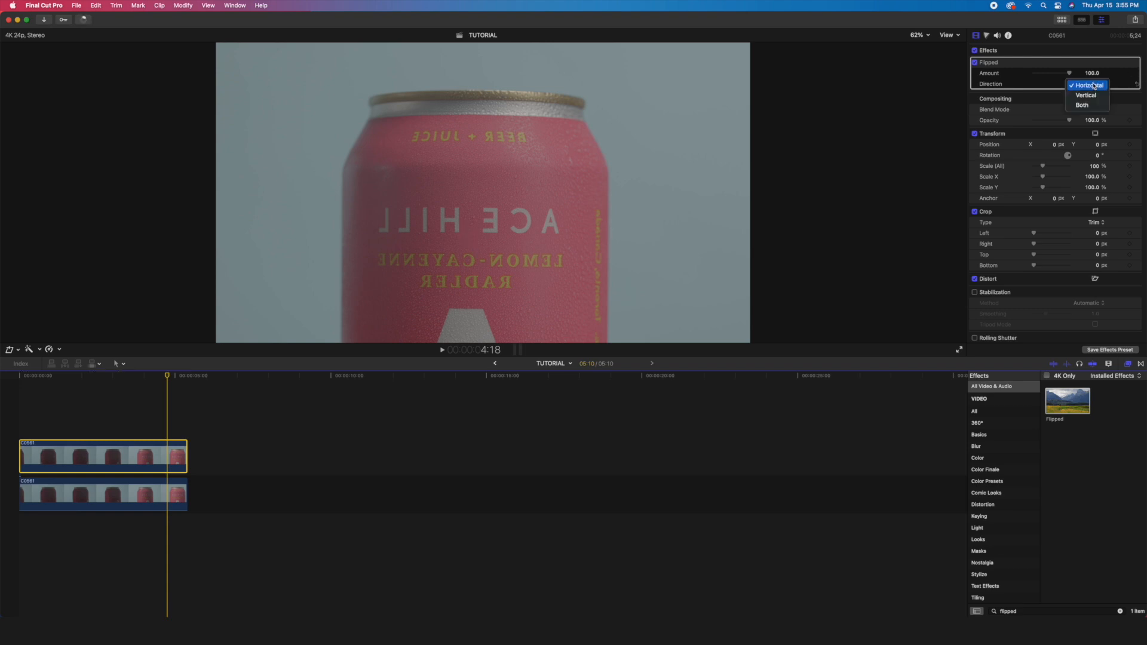
pyautogui.click(1087, 106)
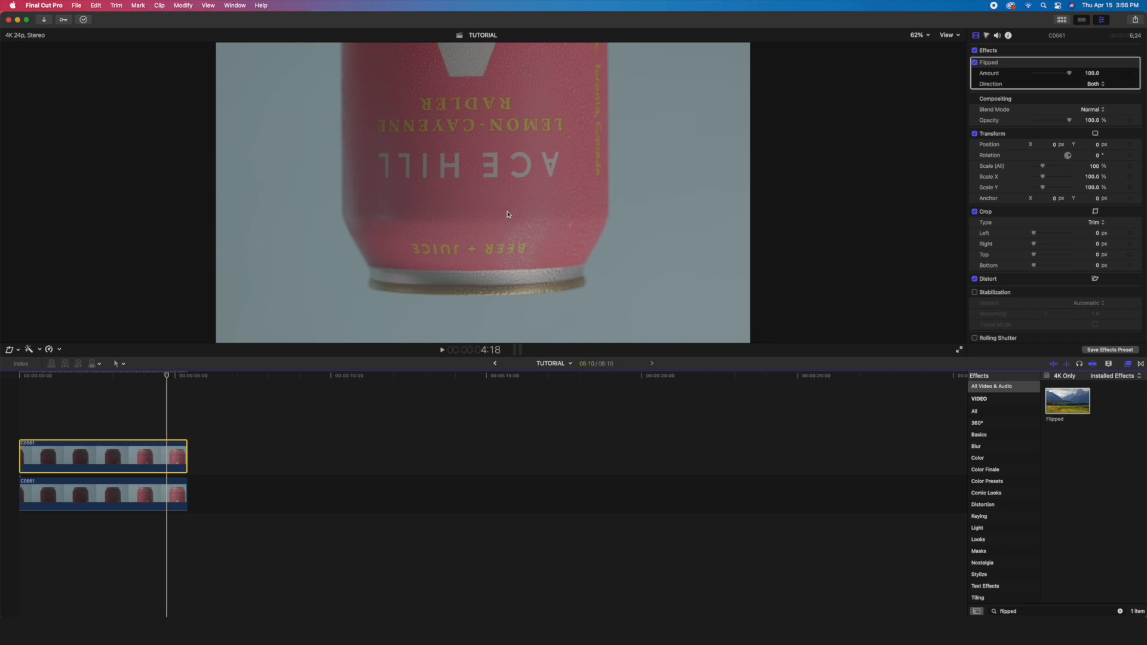
pyautogui.click(120, 394)
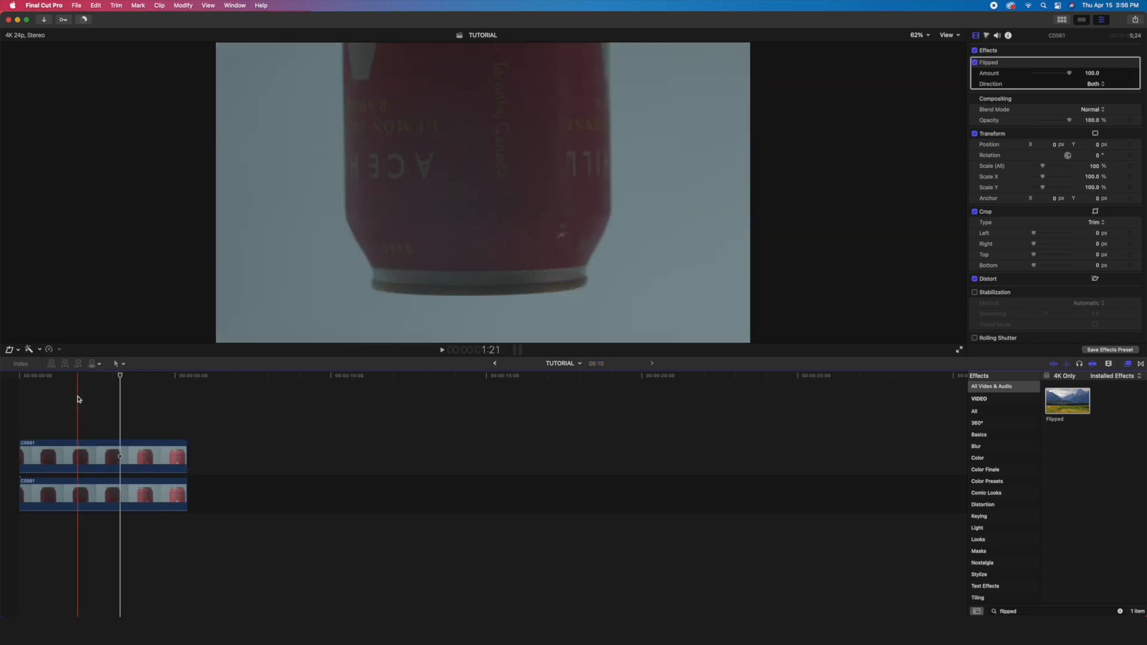
# - Scale both stacked clips to 50% and show the horizon overlay in the viewer
pyautogui.moveTo(75, 393); pyautogui.dragTo(159, 550)
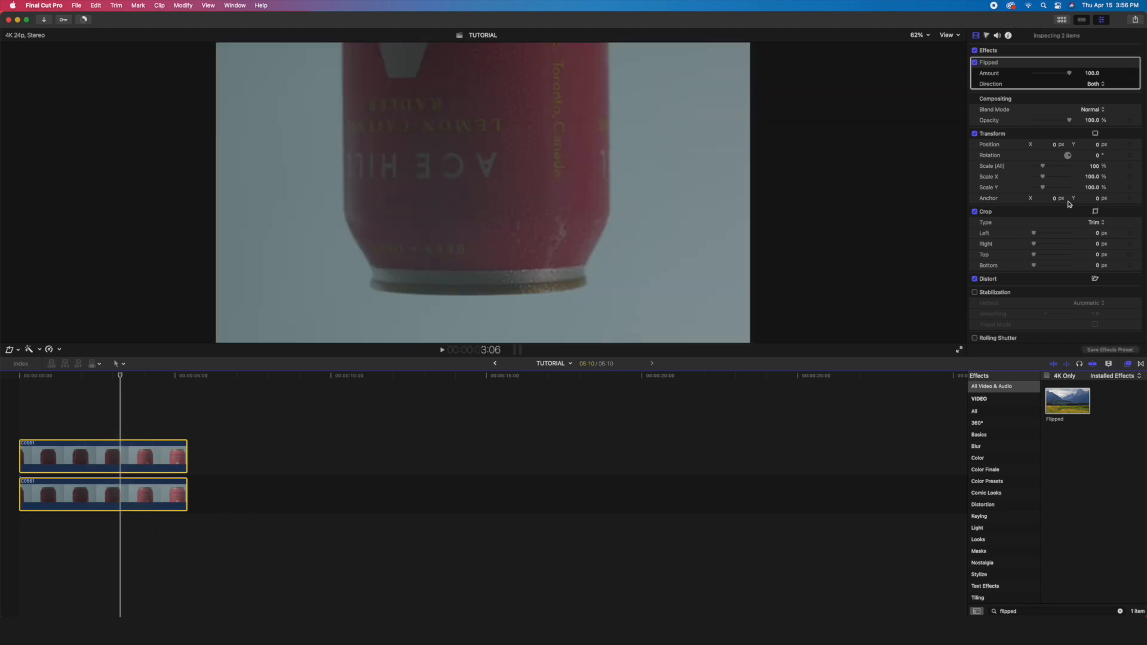
pyautogui.click(1094, 167)
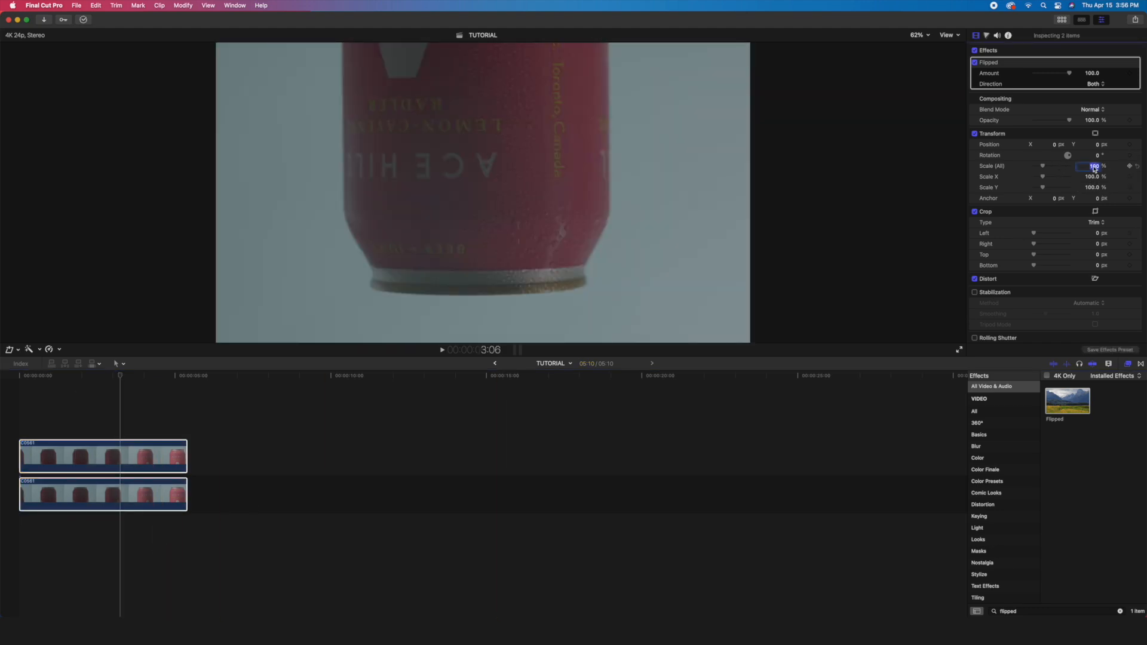
pyautogui.write('50')
pyautogui.press('Return')
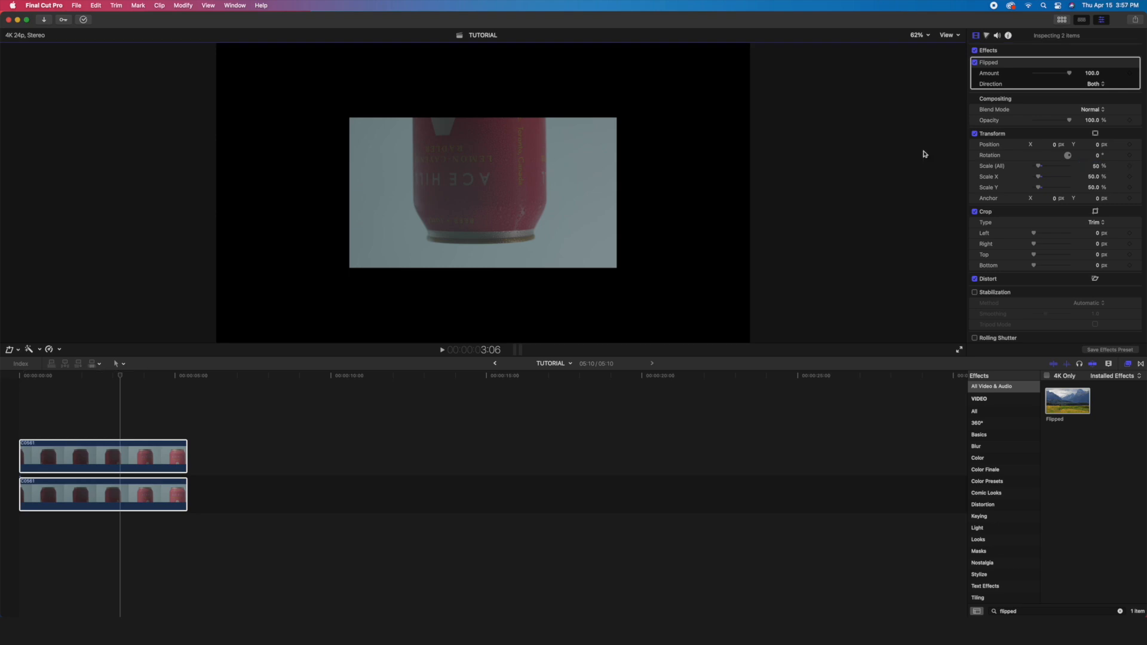
pyautogui.click(952, 36)
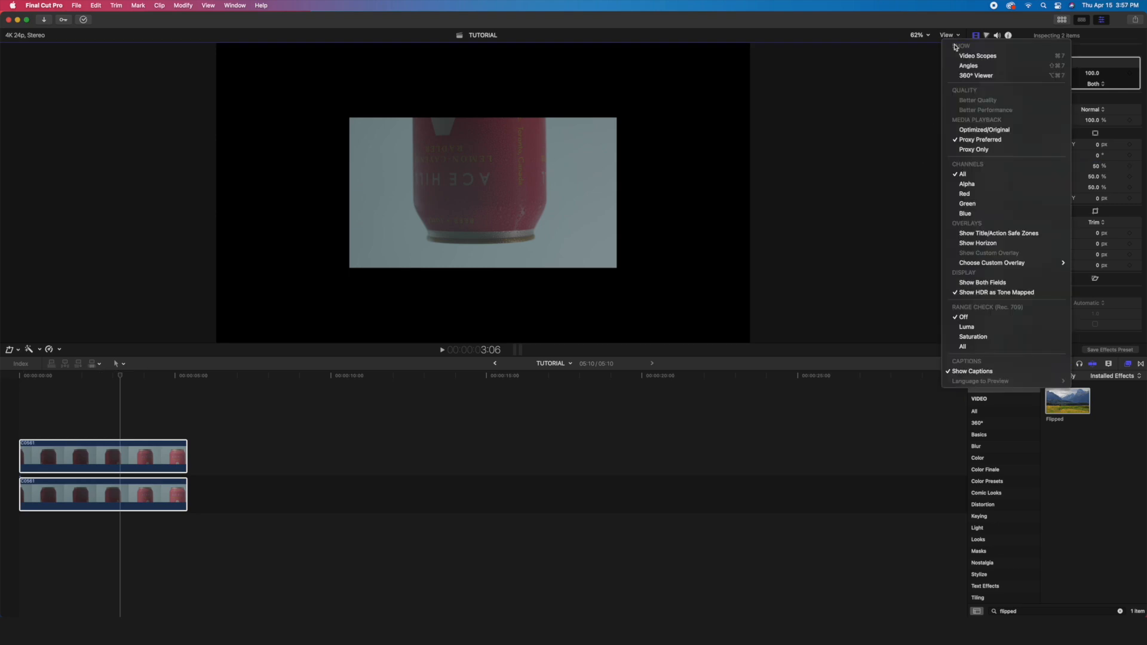
pyautogui.click(1004, 244)
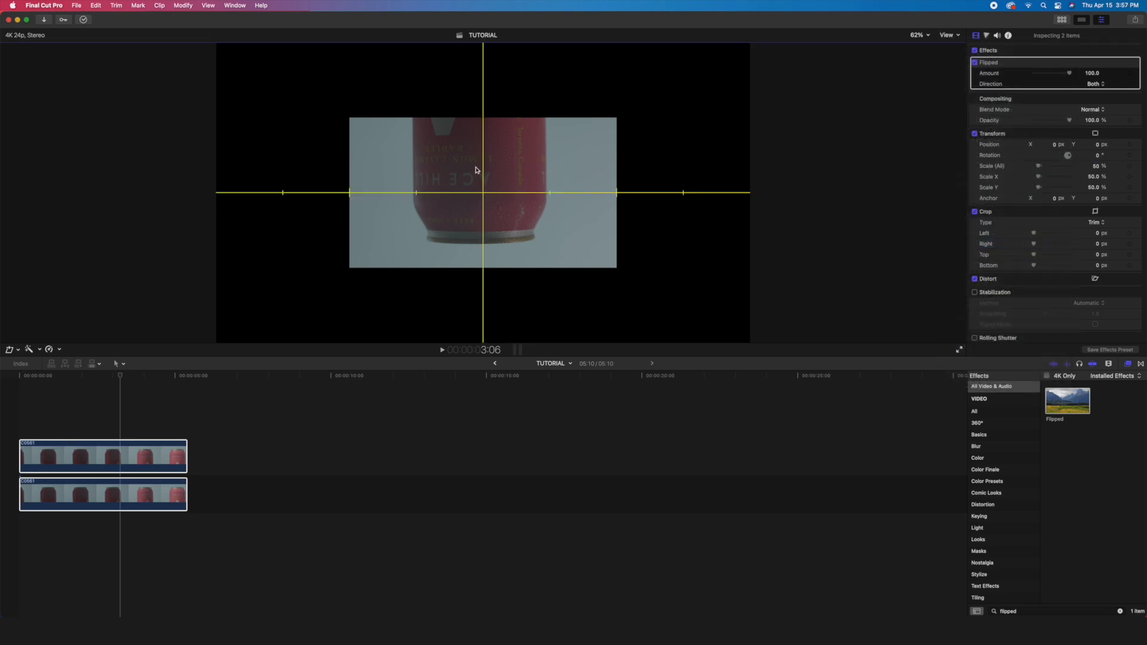
# - Set the upper flipped clip's Y position to 440 px
pyautogui.click(166, 456)
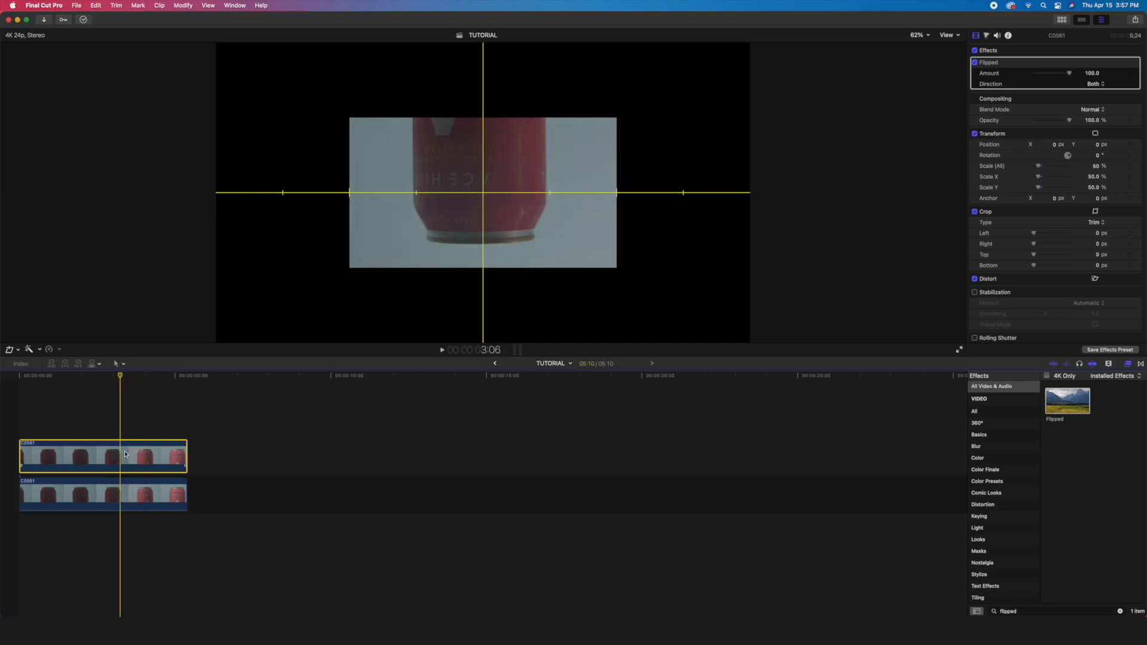
pyautogui.moveTo(1097, 148)
pyautogui.mouseDown()
pyautogui.moveTo(1105, 121)
pyautogui.moveTo(1092, 145)
pyautogui.mouseUp()
pyautogui.click(1091, 145)
pyautogui.write('440')
pyautogui.press('Return')
# - Set the lower clip's Y position to -440 px
pyautogui.click(124, 494)
pyautogui.click(1098, 96)
pyautogui.write('-44')
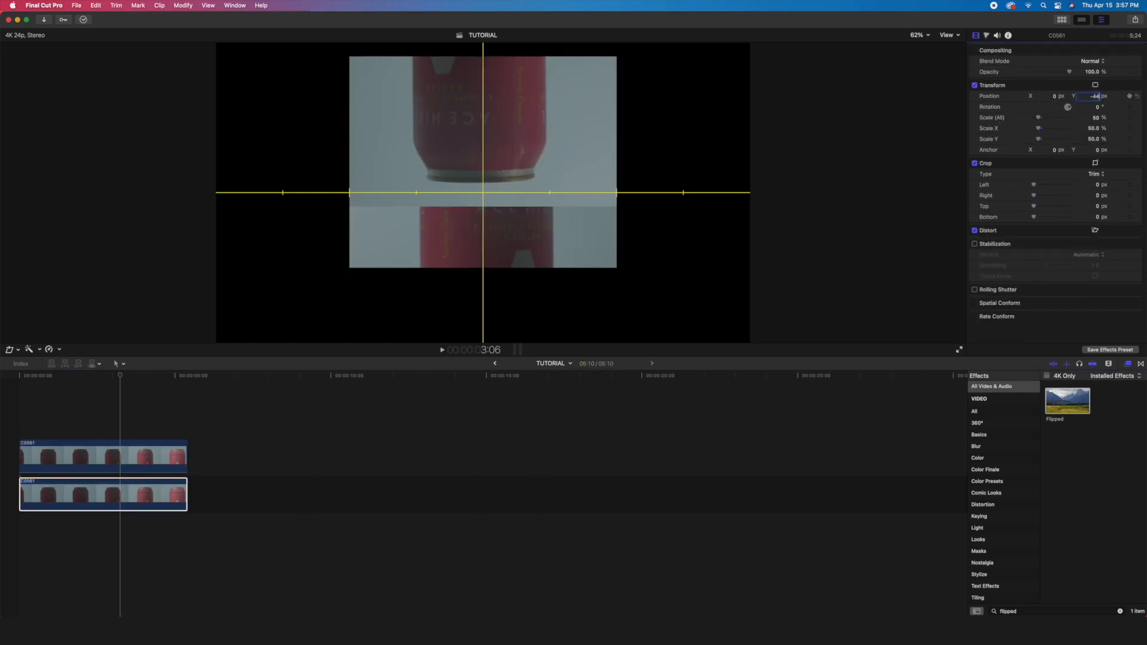
pyautogui.write('0')
pyautogui.press('Return')
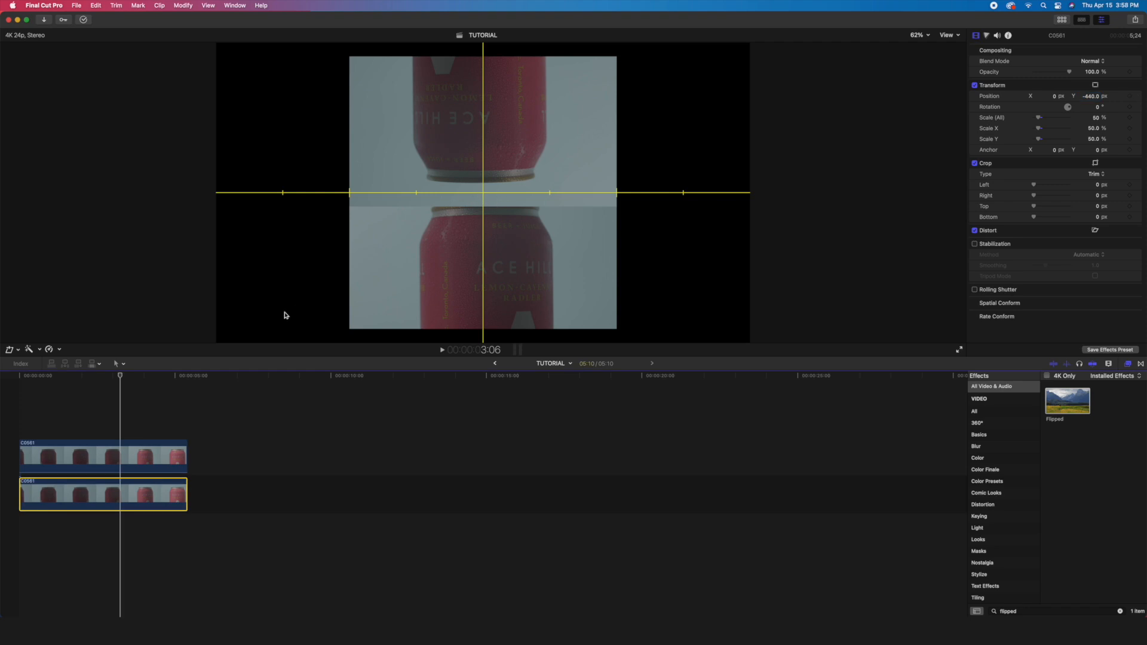
# - Crop about 204 px off the bottom of the upper flipped clip
pyautogui.click(117, 457)
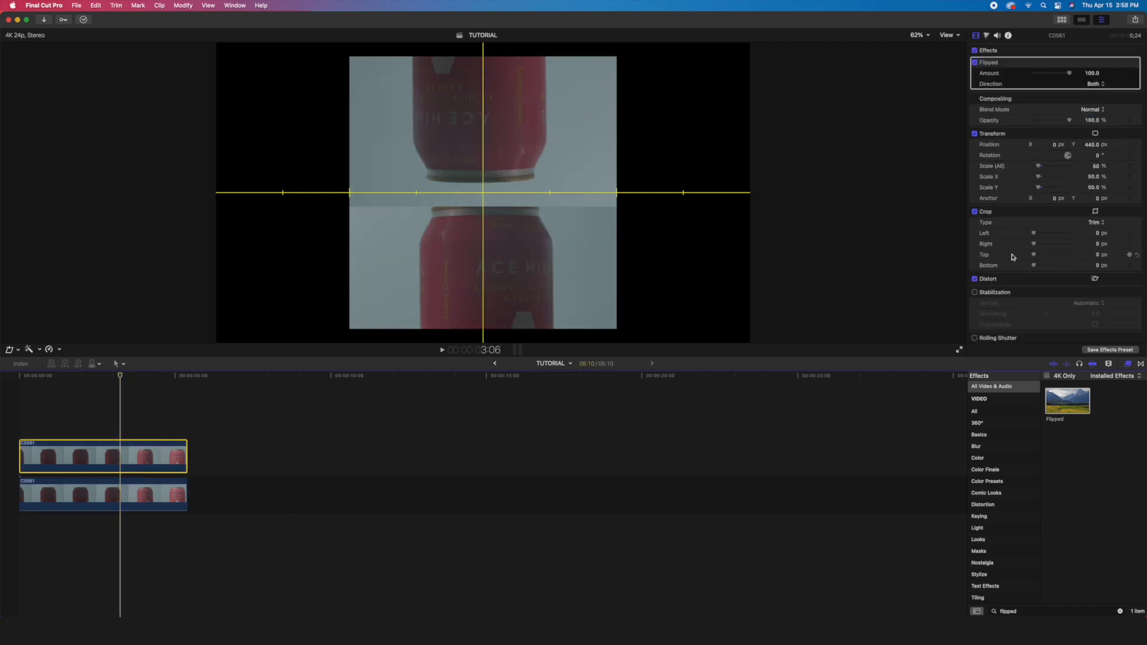
pyautogui.scroll(-2, 1032, 226)
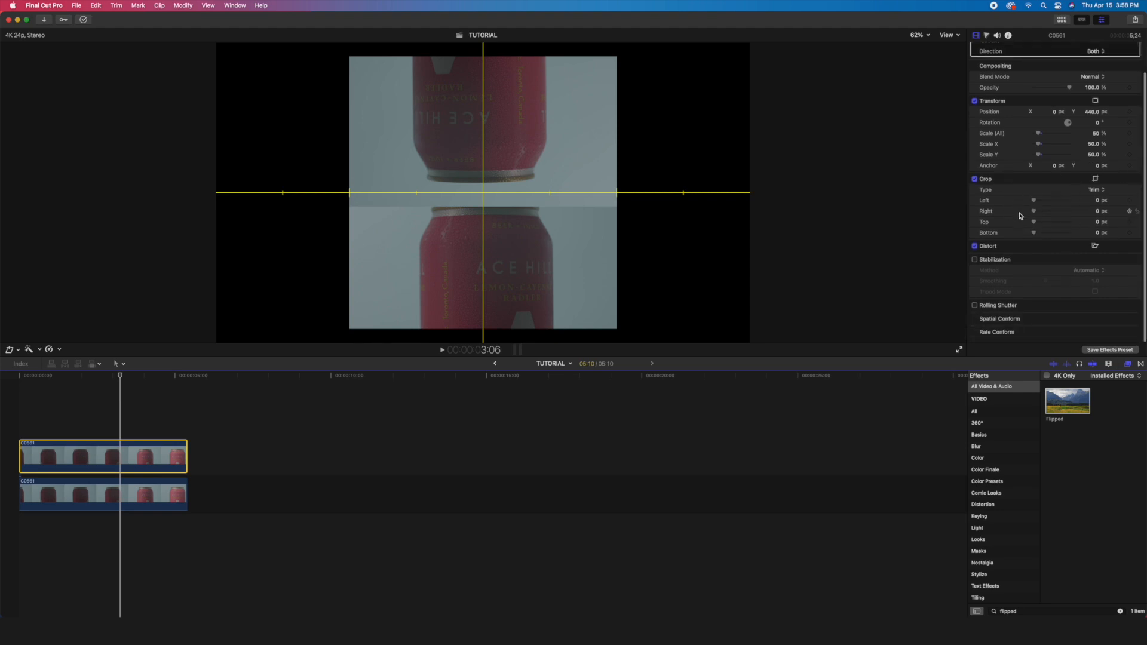
pyautogui.moveTo(1035, 235); pyautogui.dragTo(1037, 236)
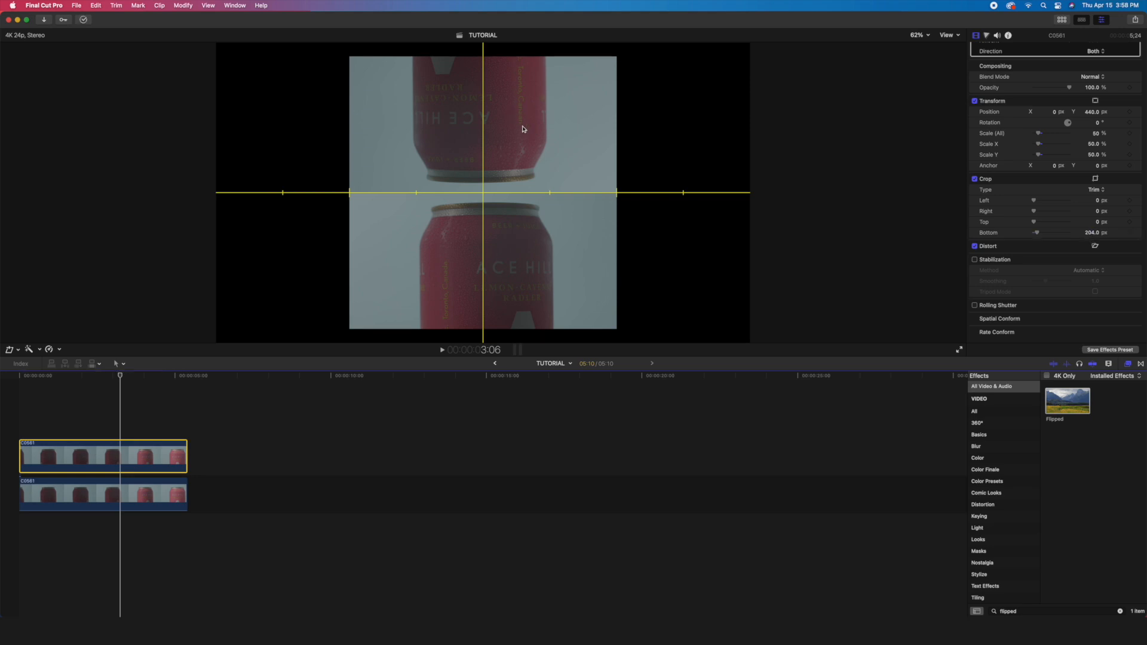
# - Align the cans on the vertical center line by shifting the upper clip to X 27 px and the lower clip to about X -21 px
pyautogui.moveTo(1054, 114)
pyautogui.mouseDown()
pyautogui.moveTo(1072, 114)
pyautogui.moveTo(1049, 96)
pyautogui.mouseUp()
pyautogui.click(121, 496)
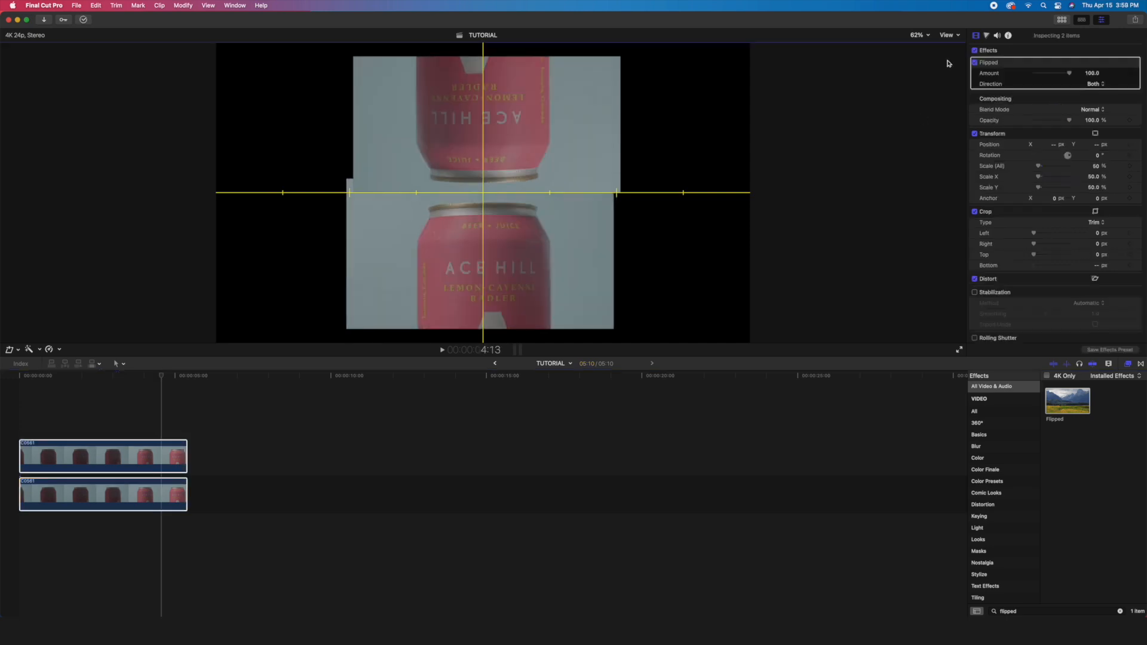
# - Hide the horizon overlay and combine both clips into a compound clip named DOUBLED in the FOOTAGE event
pyautogui.click(948, 35)
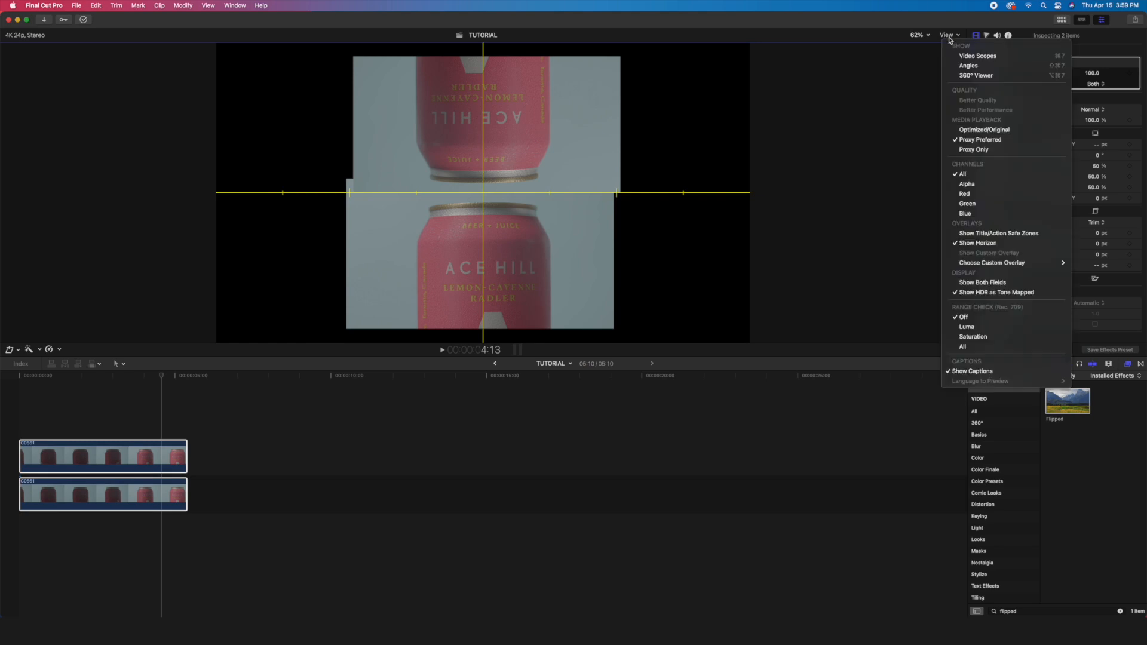
pyautogui.click(994, 244)
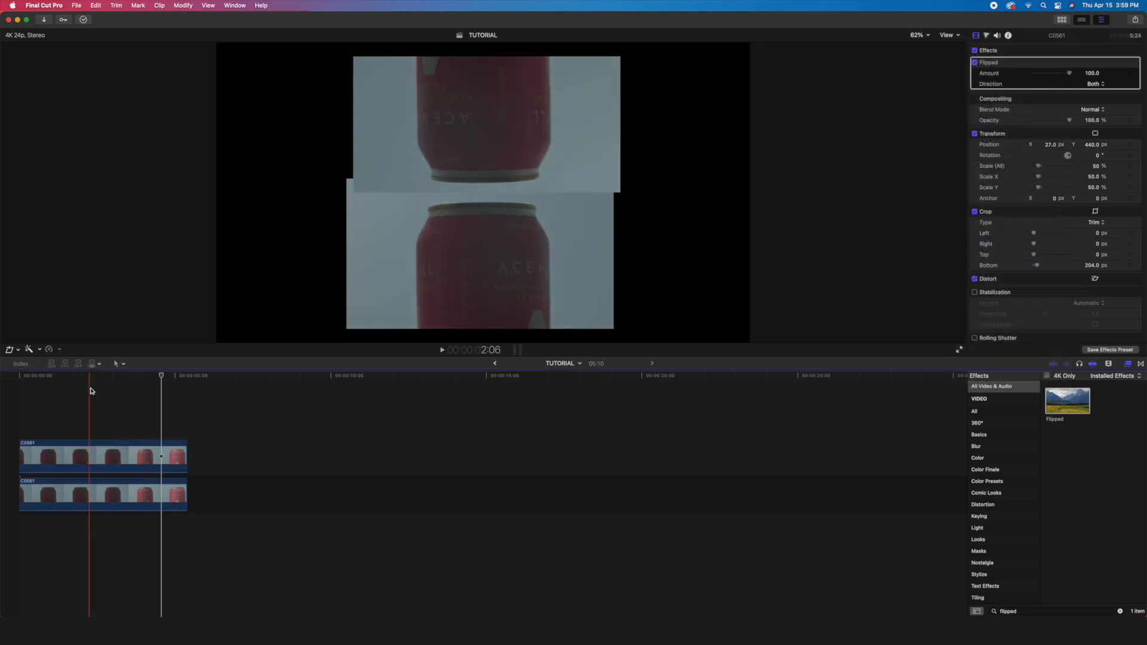
pyautogui.moveTo(107, 379); pyautogui.dragTo(237, 561)
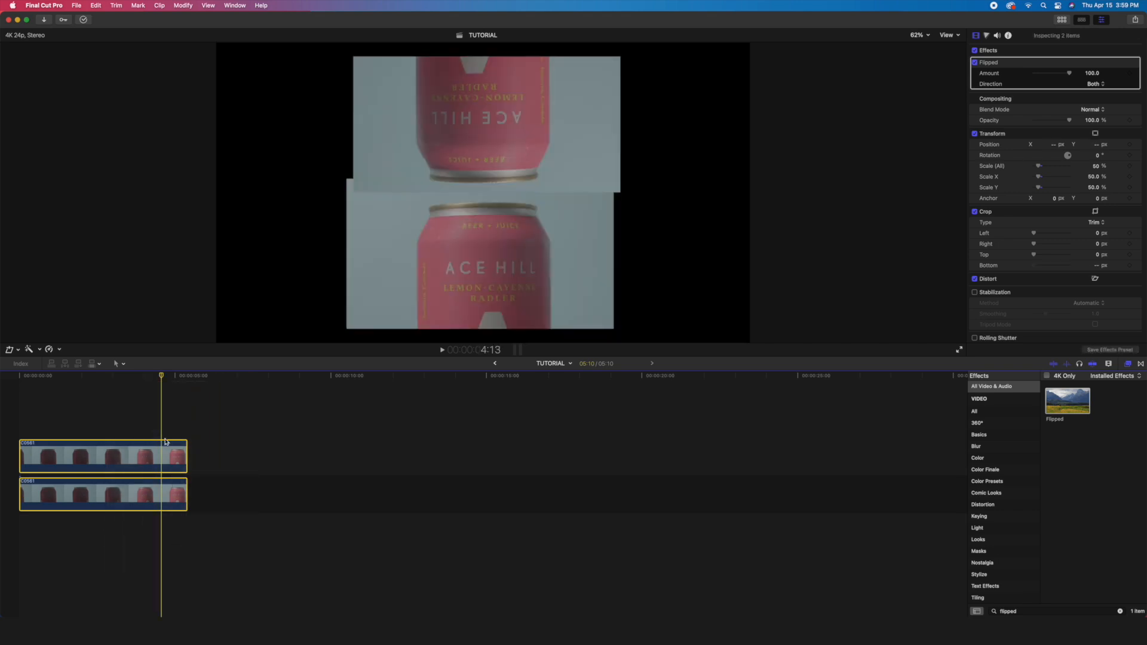
pyautogui.rightClick(162, 456)
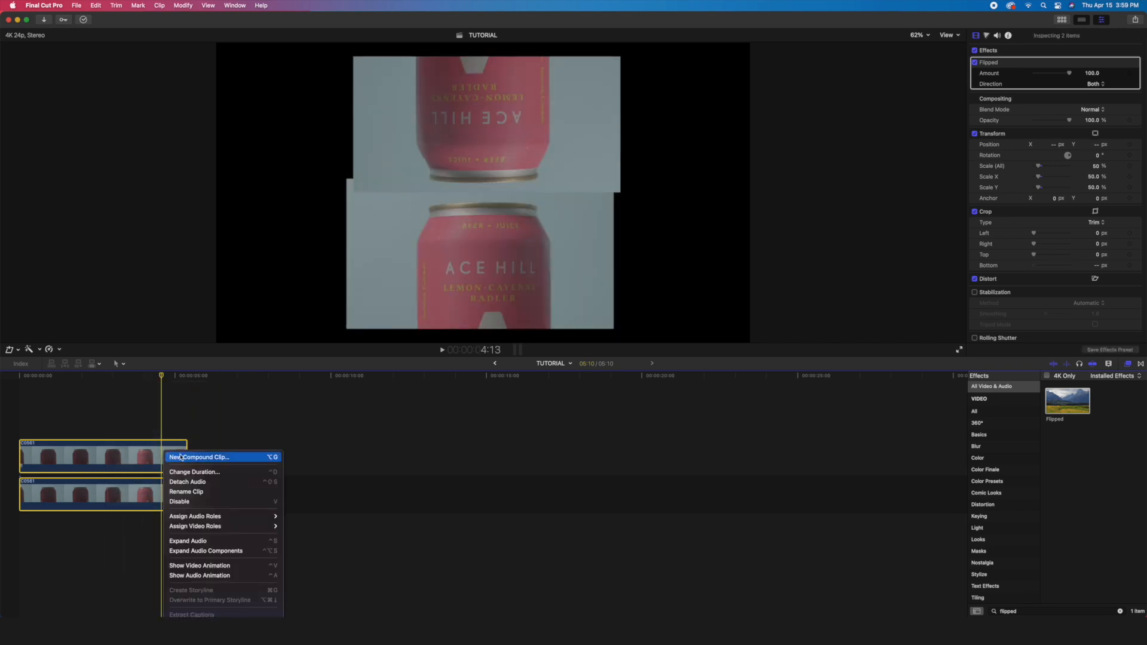
pyautogui.click(197, 457)
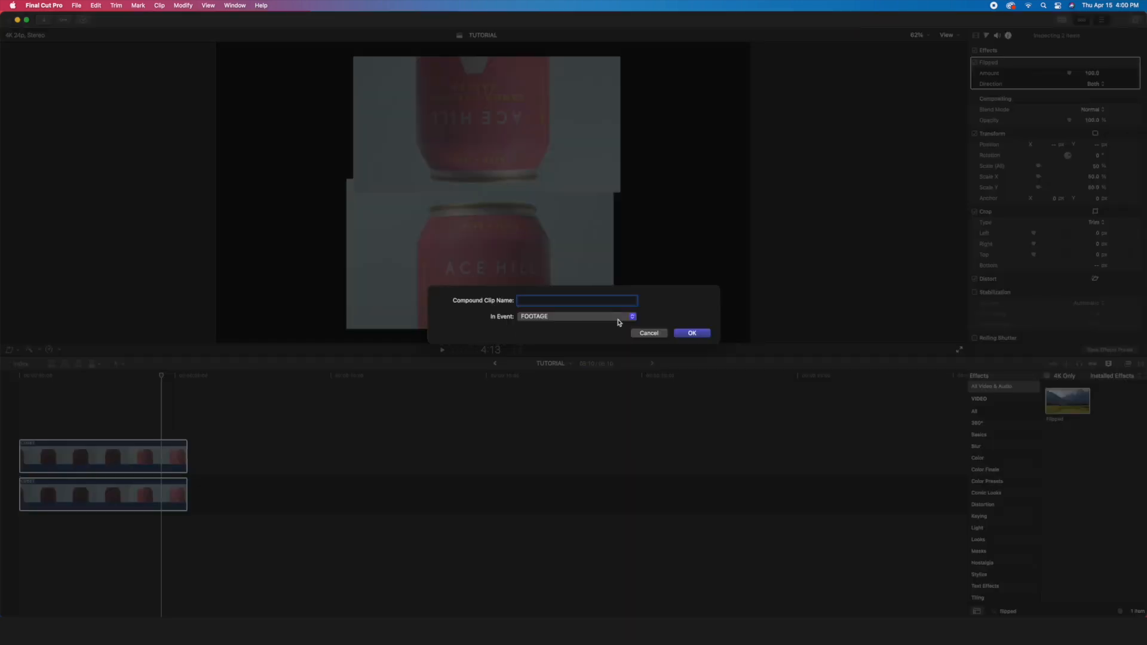
pyautogui.write('DOUBLED')
pyautogui.click(699, 336)
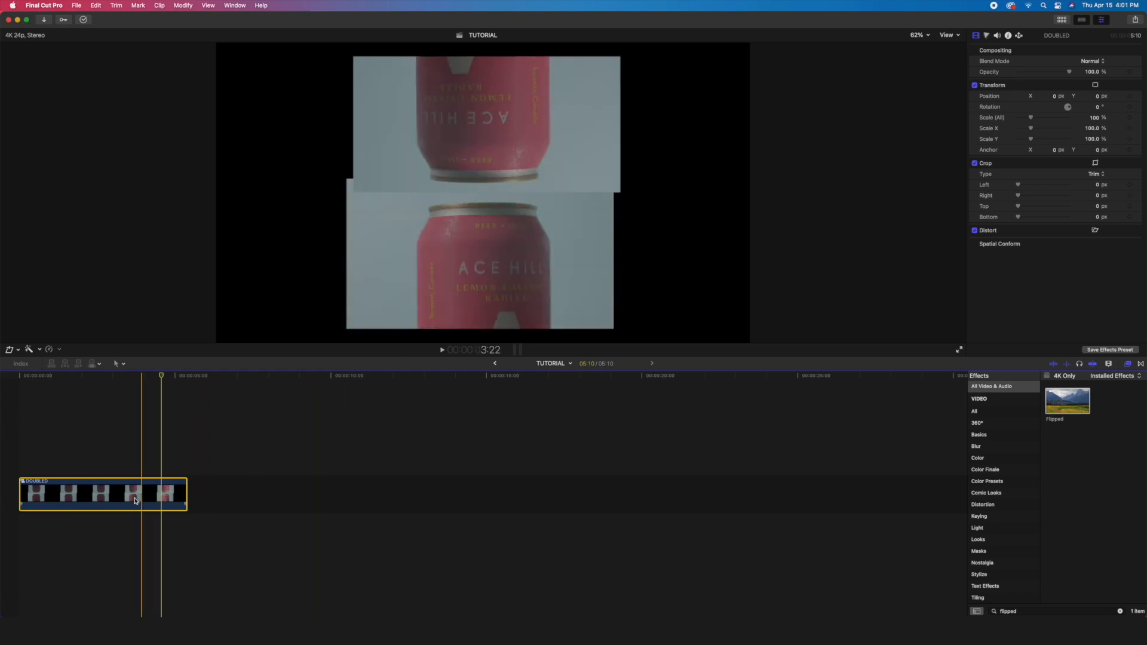
# - Open the DOUBLED compound clip to inspect its two stacked clips, and return to the TUTORIAL project
pyautogui.doubleClick(145, 495)
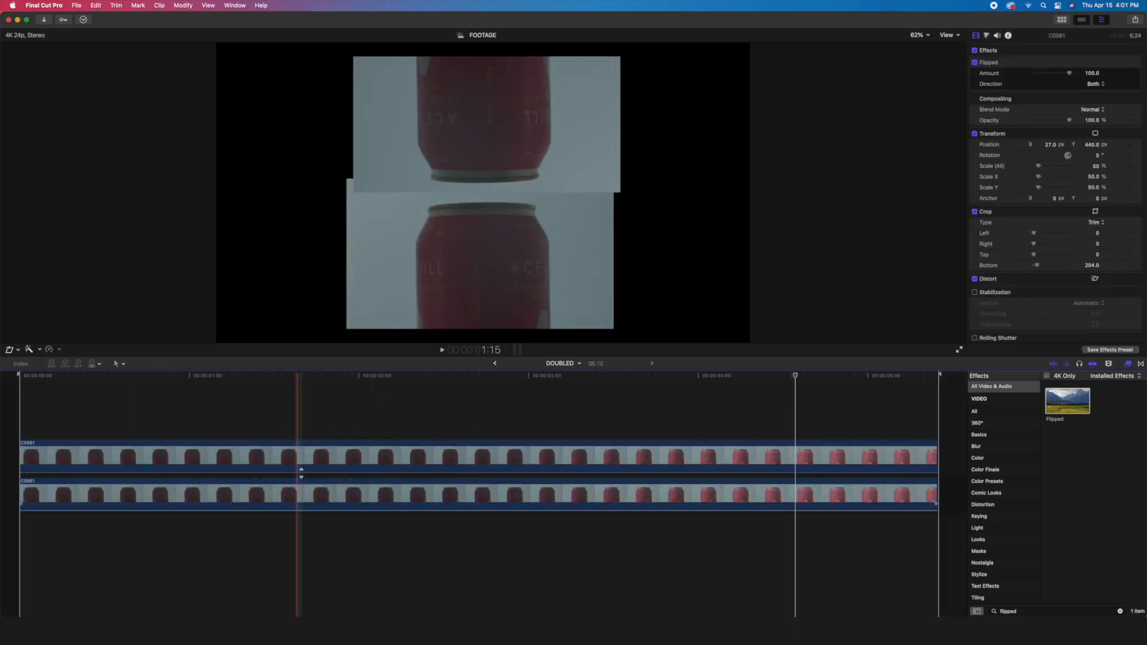
pyautogui.click(417, 436)
pyautogui.click(418, 447)
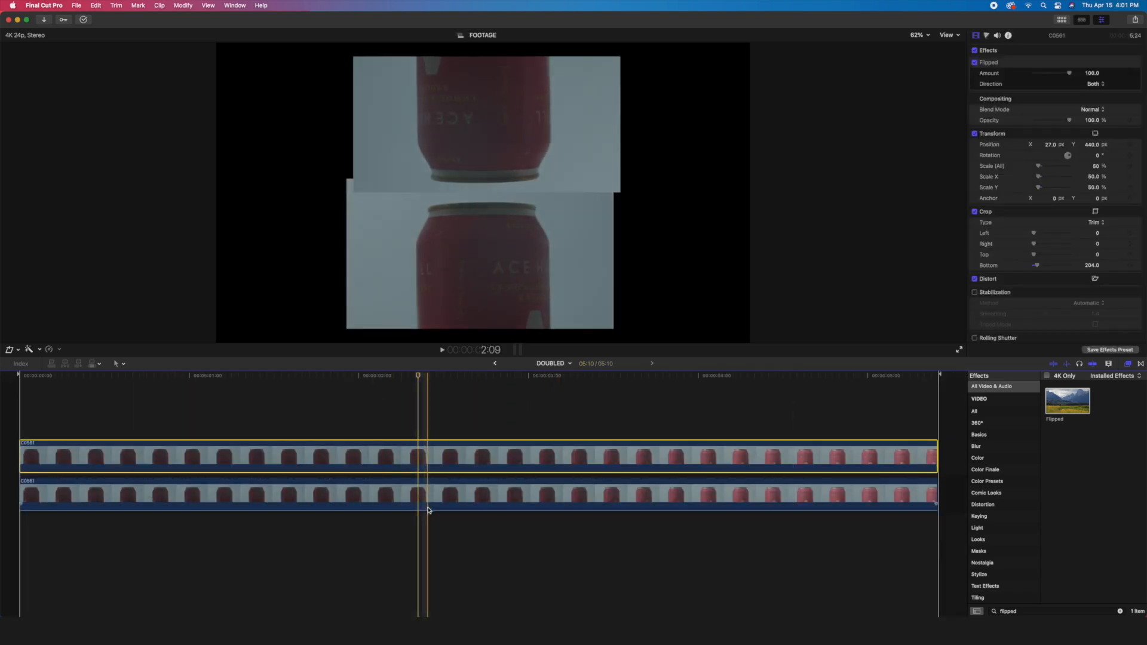
pyautogui.click(495, 363)
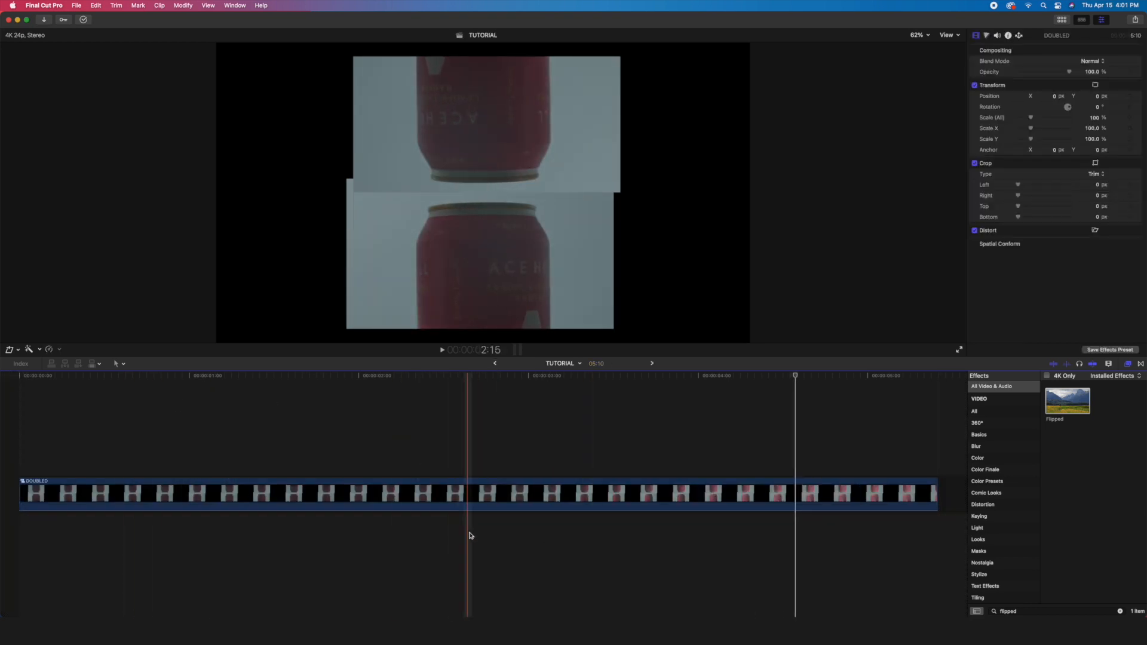
# - Test moving the whole DOUBLED compound clip slightly in the viewer, and reset its position
pyautogui.click(422, 483)
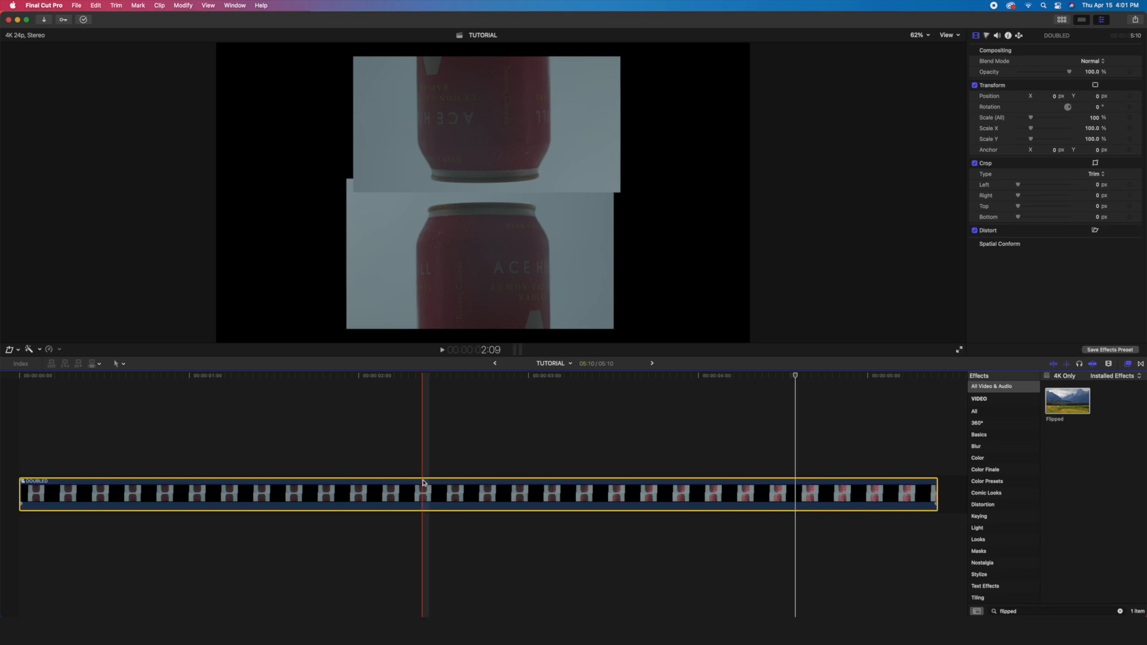
pyautogui.click(1095, 84)
pyautogui.moveTo(530, 193)
pyautogui.mouseDown()
pyautogui.moveTo(411, 249)
pyautogui.moveTo(574, 233)
pyautogui.moveTo(561, 187)
pyautogui.moveTo(534, 191)
pyautogui.mouseUp()
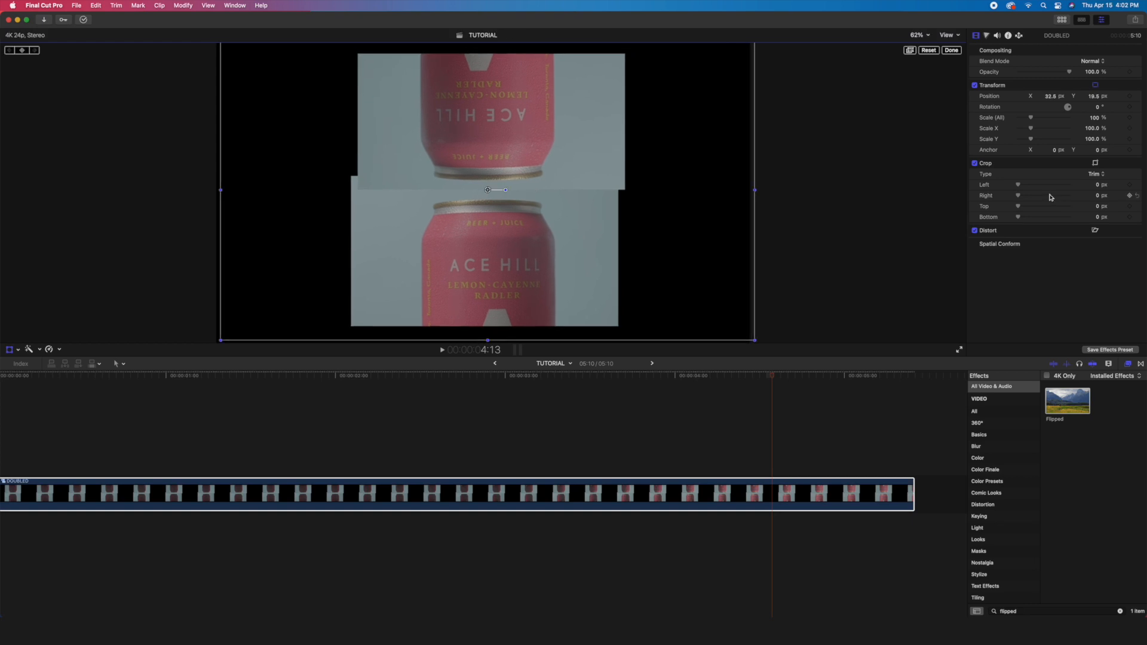
pyautogui.click(1138, 96)
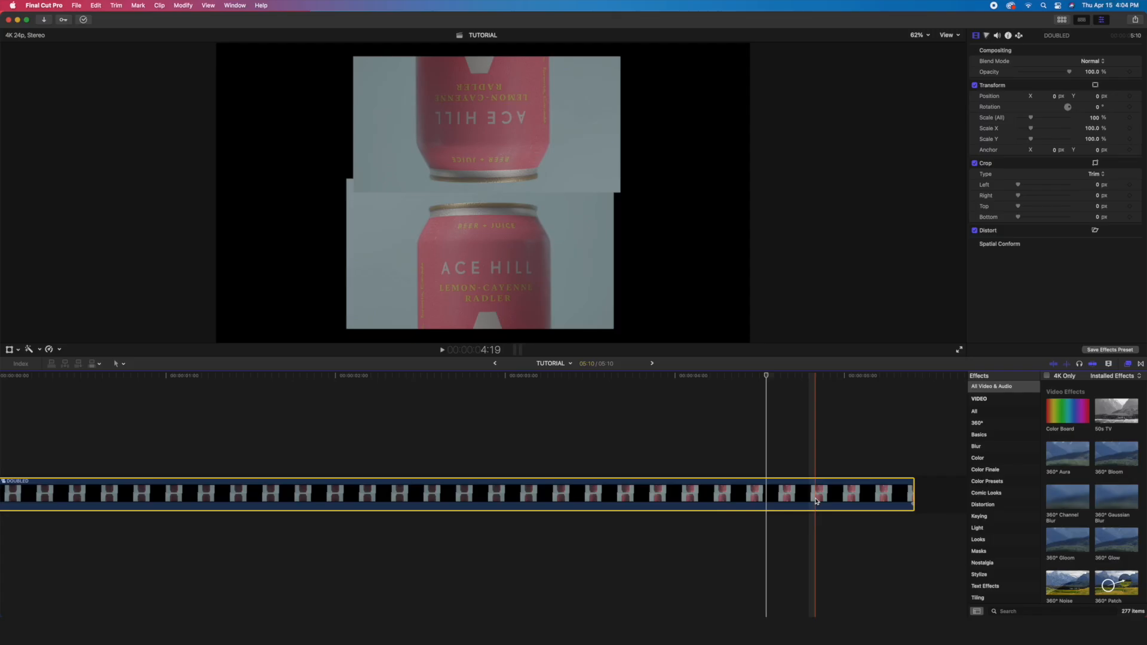
# - Apply the ColorFinalePro effect to the DOUBLED clip and open its layer editor
pyautogui.click(1011, 470)
pyautogui.moveTo(1113, 403); pyautogui.dragTo(743, 508)
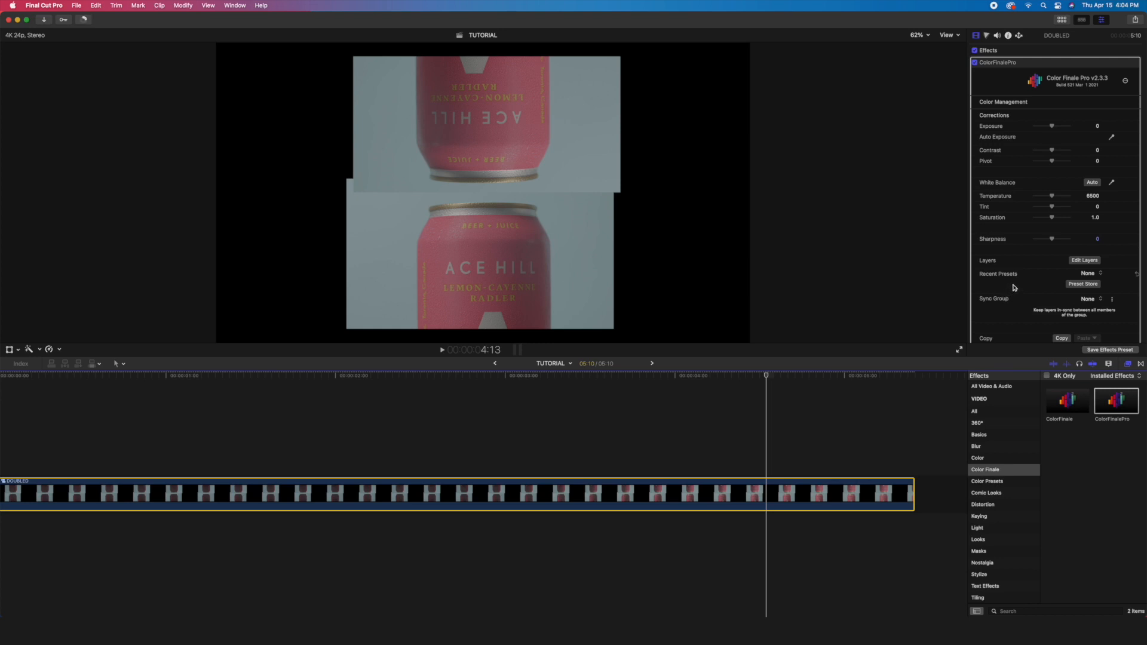
pyautogui.click(1076, 264)
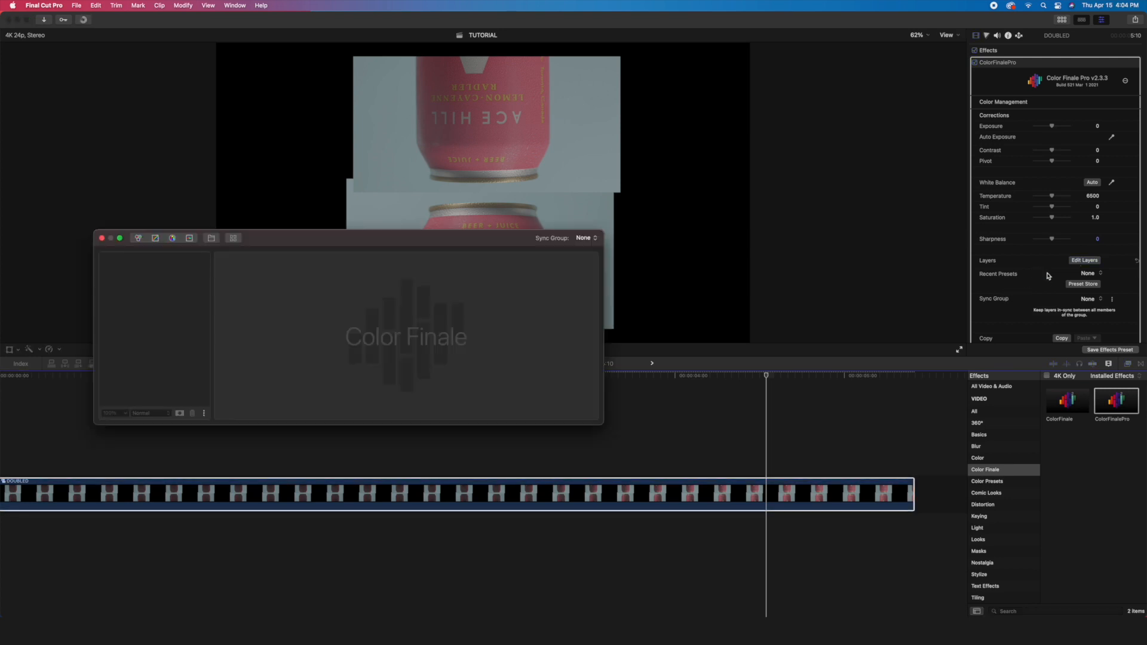
# - Insert the Basic LUT from the Vintage Look 2 LUTs as a Color Finale layer
pyautogui.click(232, 237)
pyautogui.scroll(-10, 405, 348)
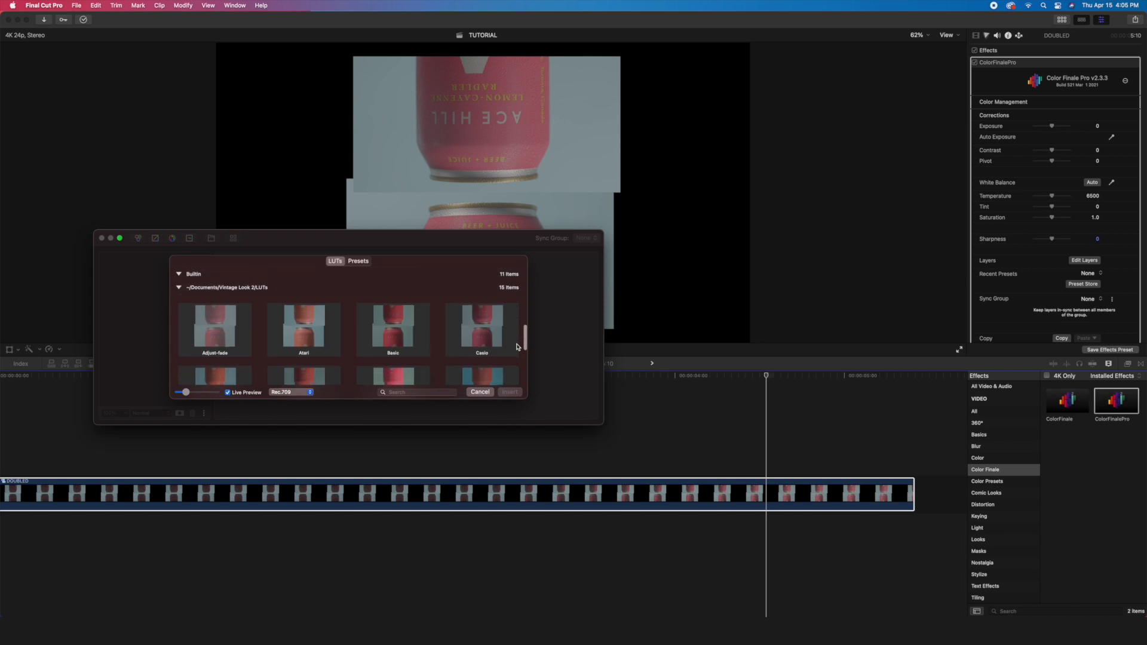
pyautogui.click(402, 347)
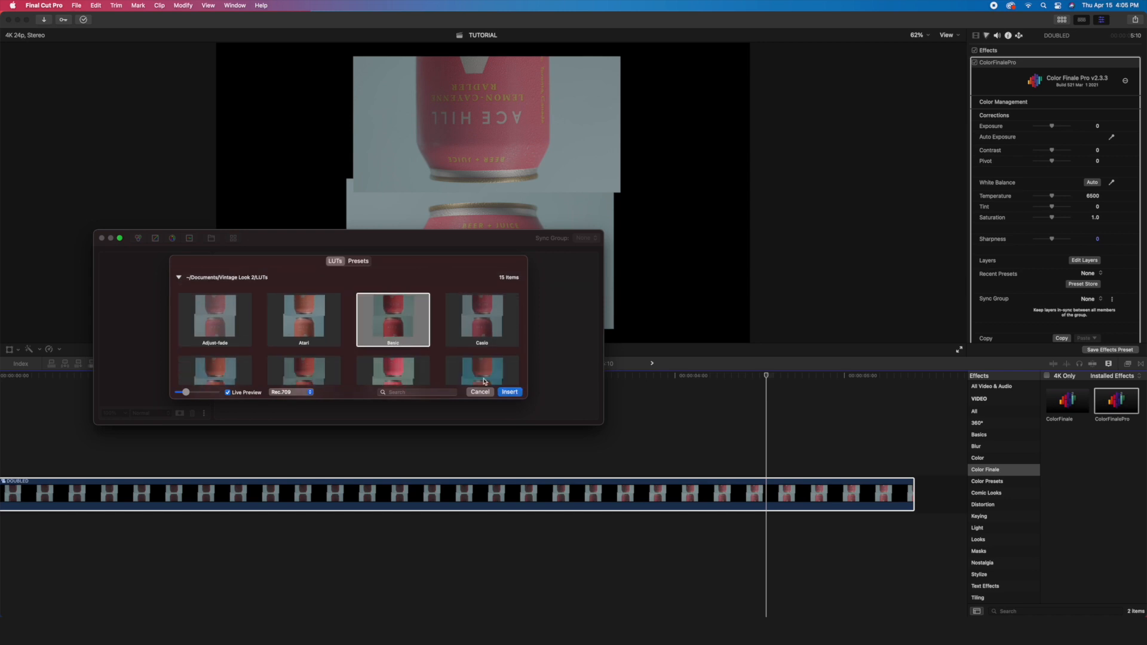
pyautogui.click(510, 392)
# - Add a Color Wheels layer and adjust its masters to about -0.12 lift, 0.13 gamma and 0.25 gain
pyautogui.click(138, 238)
pyautogui.moveTo(289, 254); pyautogui.dragTo(314, 339)
pyautogui.moveTo(492, 417)
pyautogui.mouseDown()
pyautogui.moveTo(492, 402)
pyautogui.moveTo(497, 411)
pyautogui.mouseUp()
pyautogui.moveTo(258, 417); pyautogui.dragTo(259, 421)
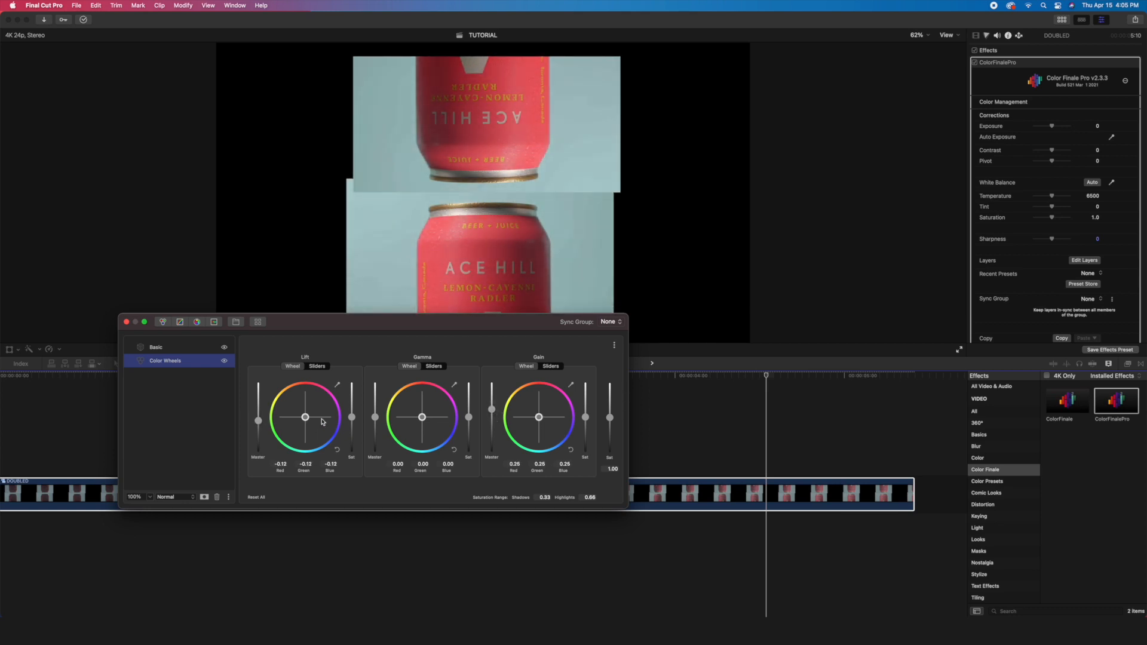
# - Add a Curves layer and adjust two points on the curve to add contrast
pyautogui.click(179, 322)
pyautogui.moveTo(274, 434); pyautogui.dragTo(269, 438)
pyautogui.moveTo(304, 395); pyautogui.dragTo(306, 399)
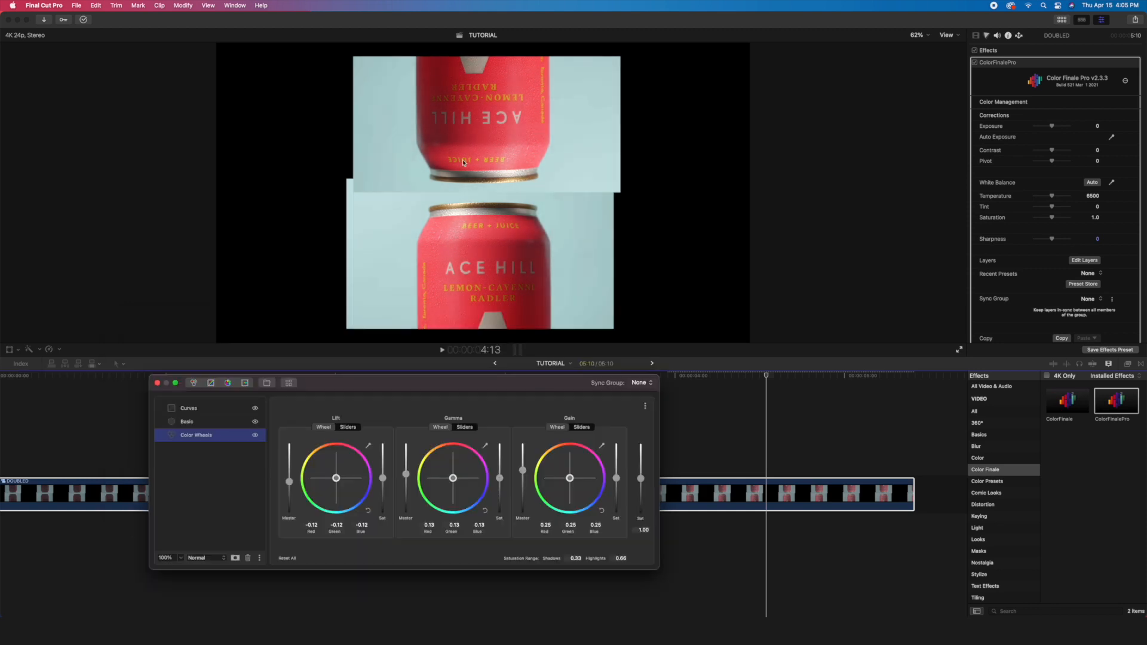
# - Tint the gain color wheel slightly and enable the ColorFinalePro effect on the DOUBLED clip
pyautogui.moveTo(570, 479); pyautogui.dragTo(575, 493)
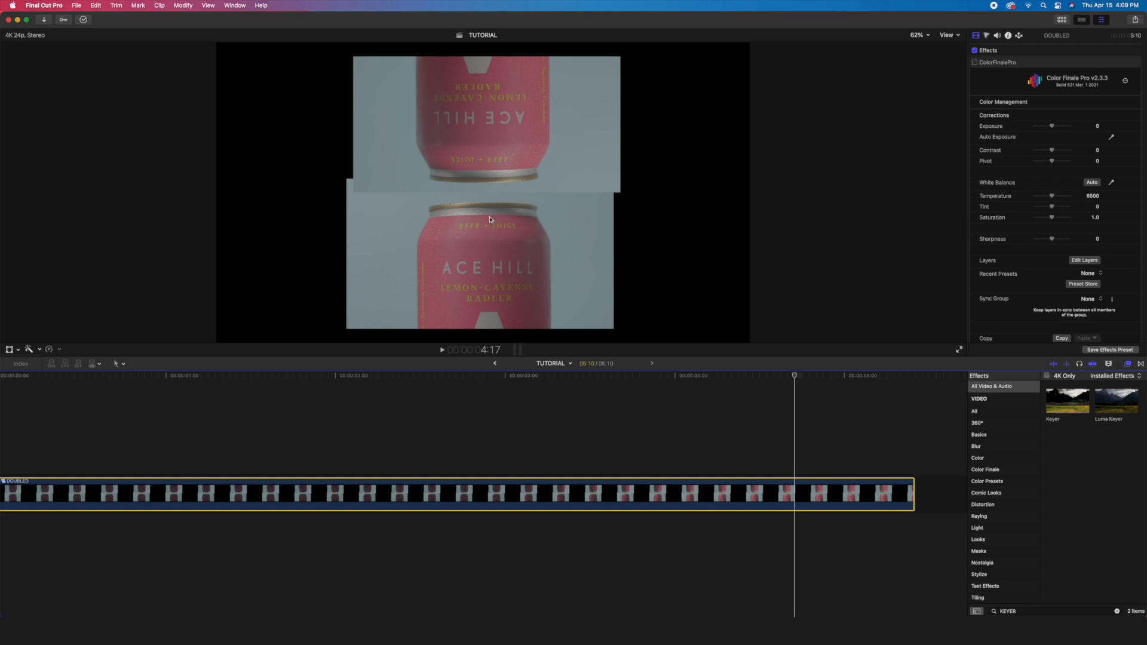
pyautogui.click(975, 62)
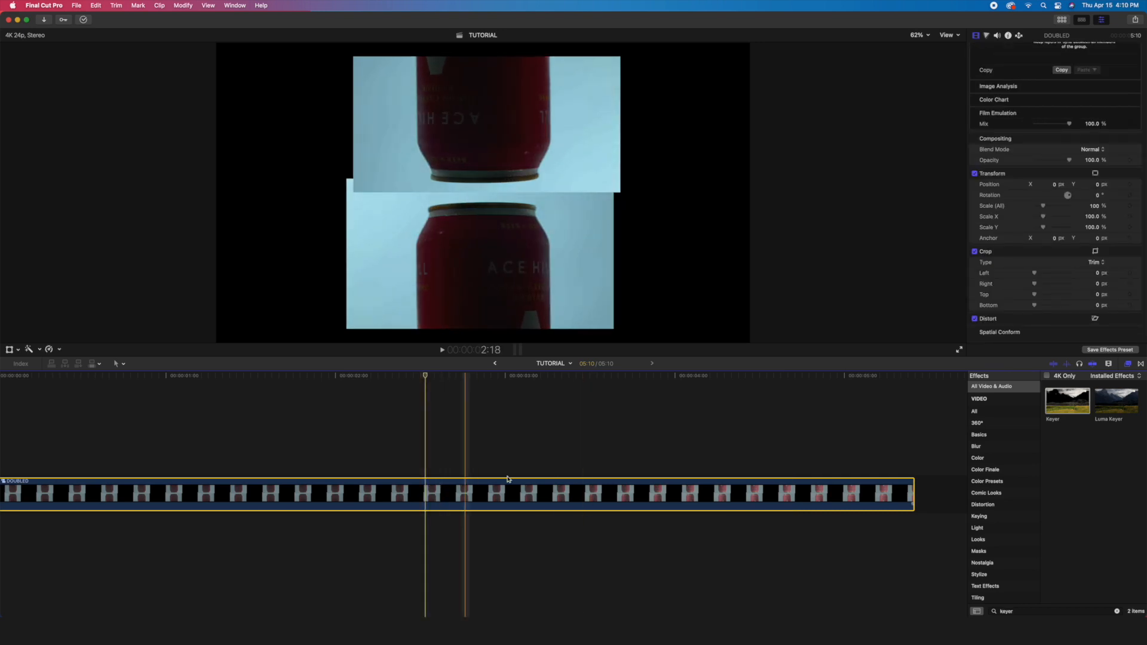
# - Apply the Keyer effect to the DOUBLED clip and sample the background color in the gap between the two cans
pyautogui.moveTo(1069, 402); pyautogui.dragTo(662, 488)
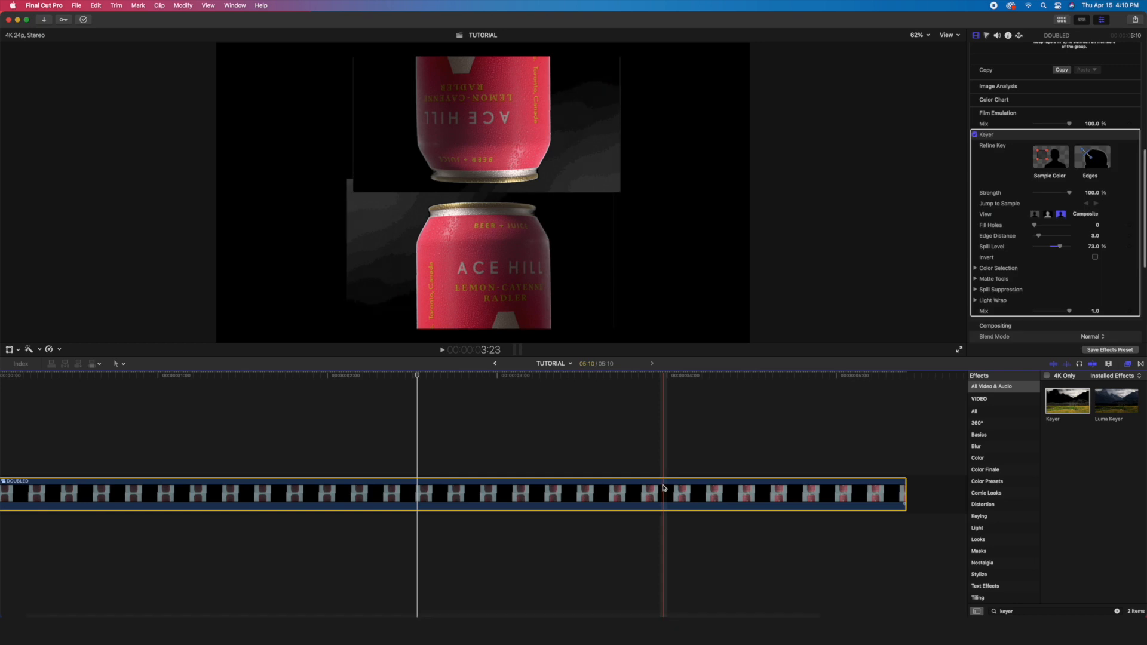
pyautogui.click(817, 488)
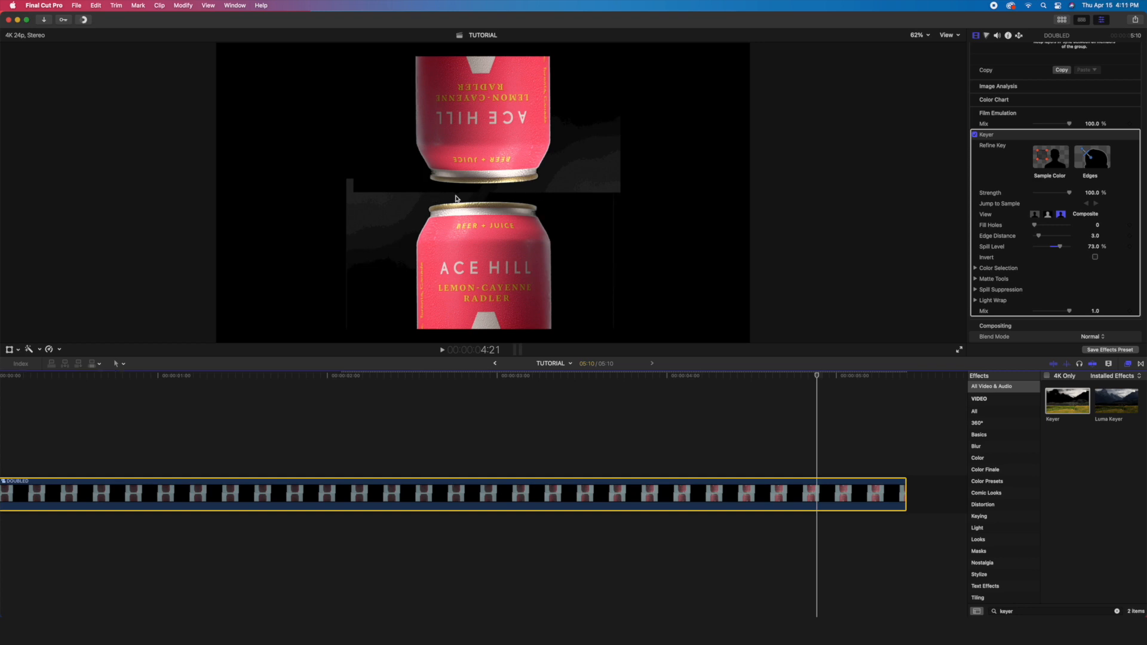
pyautogui.click(1048, 161)
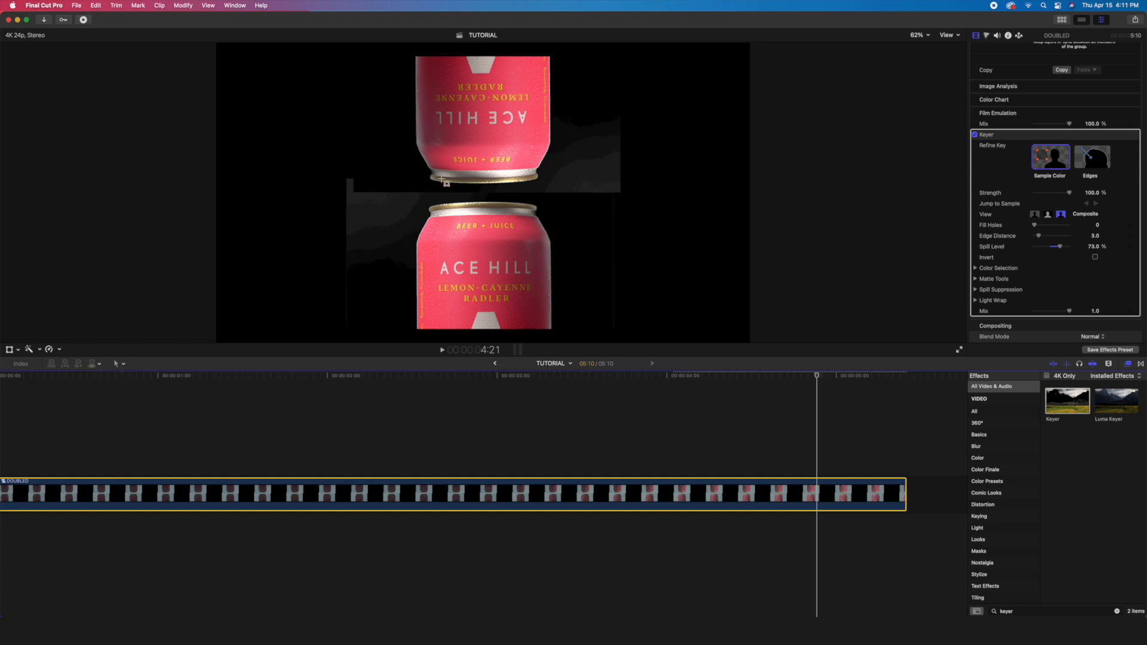
pyautogui.moveTo(434, 186); pyautogui.dragTo(539, 202)
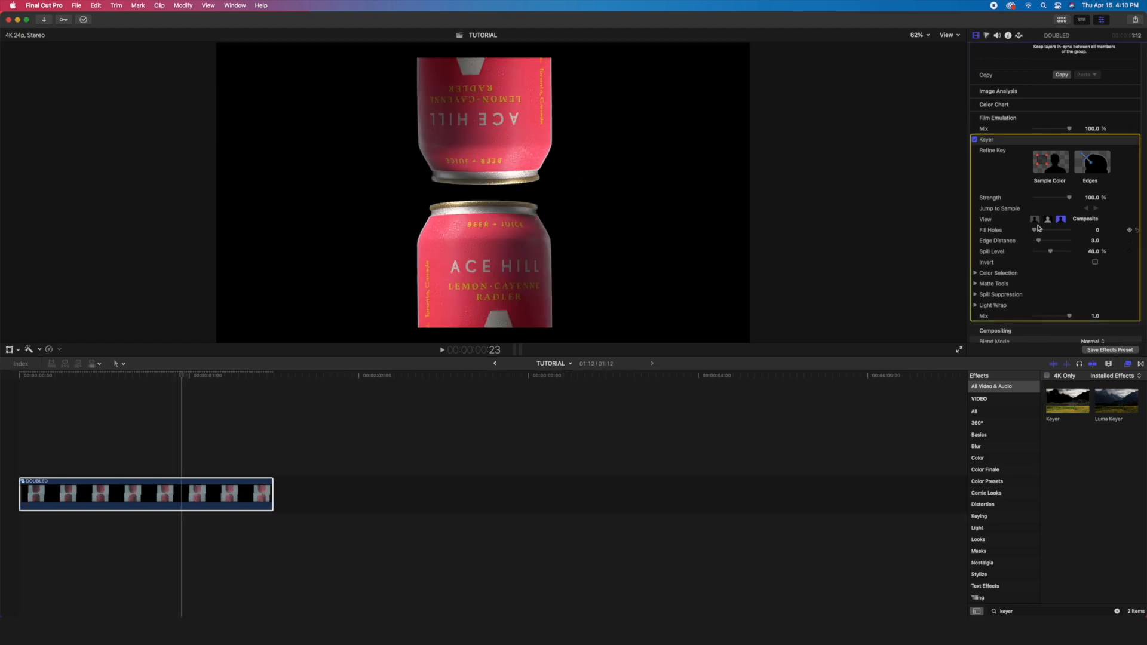
# - Set the Keyer's Fill Holes to 10 and try out an adjustment in its Matte Tools
pyautogui.moveTo(1034, 230); pyautogui.dragTo(1081, 233)
pyautogui.scroll(-1, 1003, 275)
pyautogui.click(974, 282)
pyautogui.moveTo(1034, 292); pyautogui.dragTo(1046, 296)
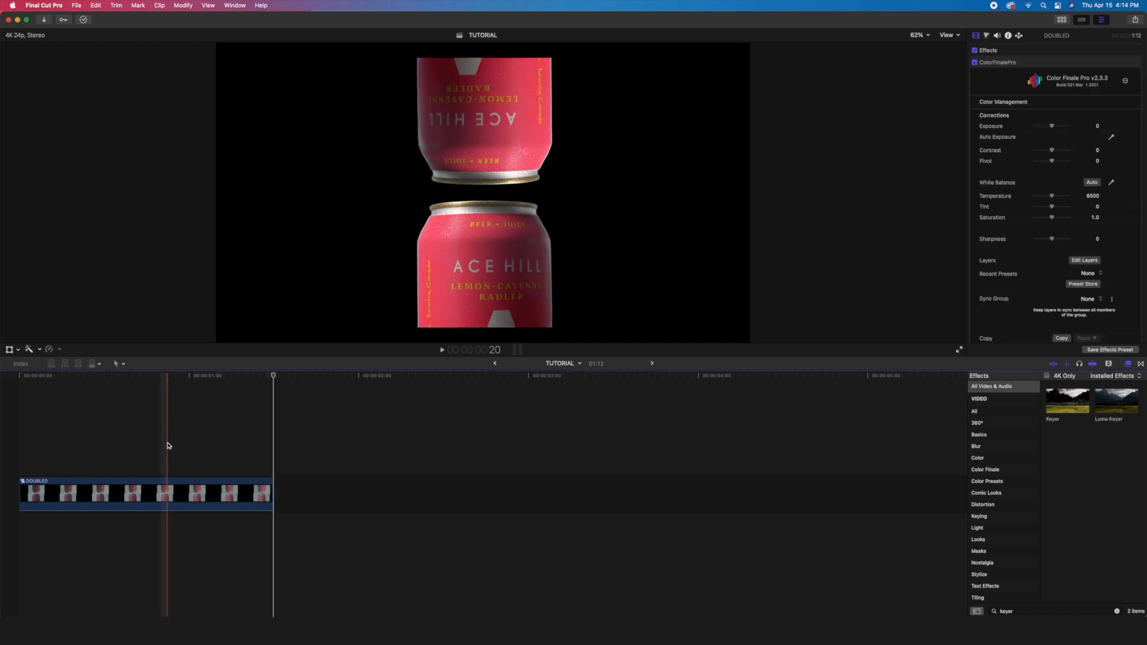
# - Turn the DOUBLED clip into a new compound clip named KEYED in the FOOTAGE event
pyautogui.rightClick(159, 468)
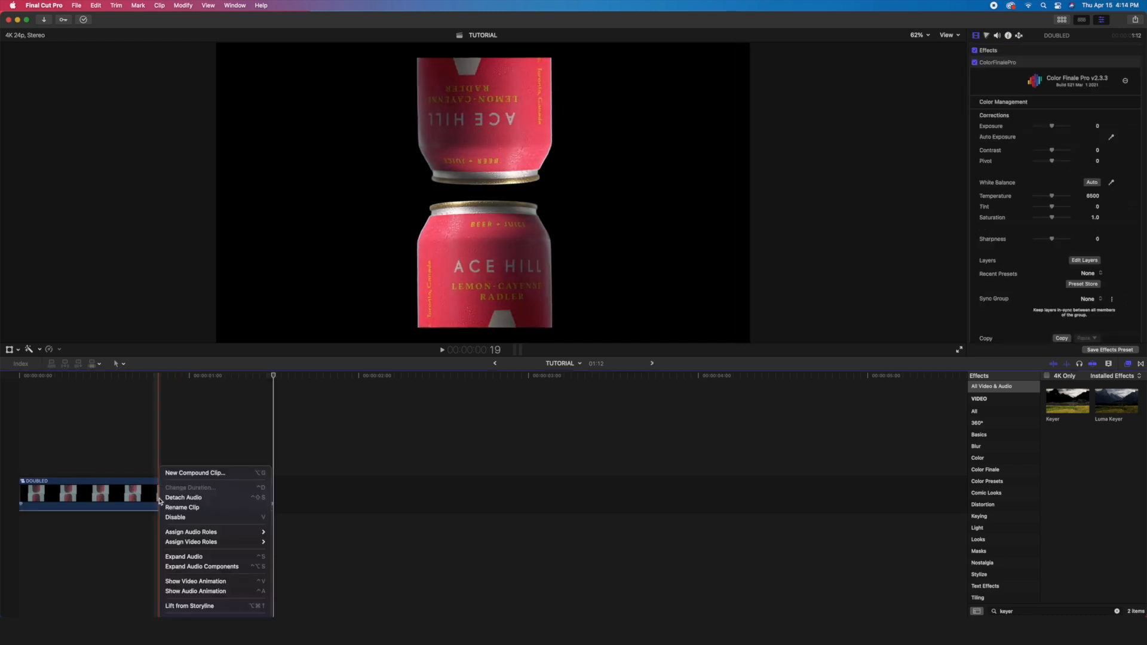
pyautogui.click(189, 474)
pyautogui.write('KEYED')
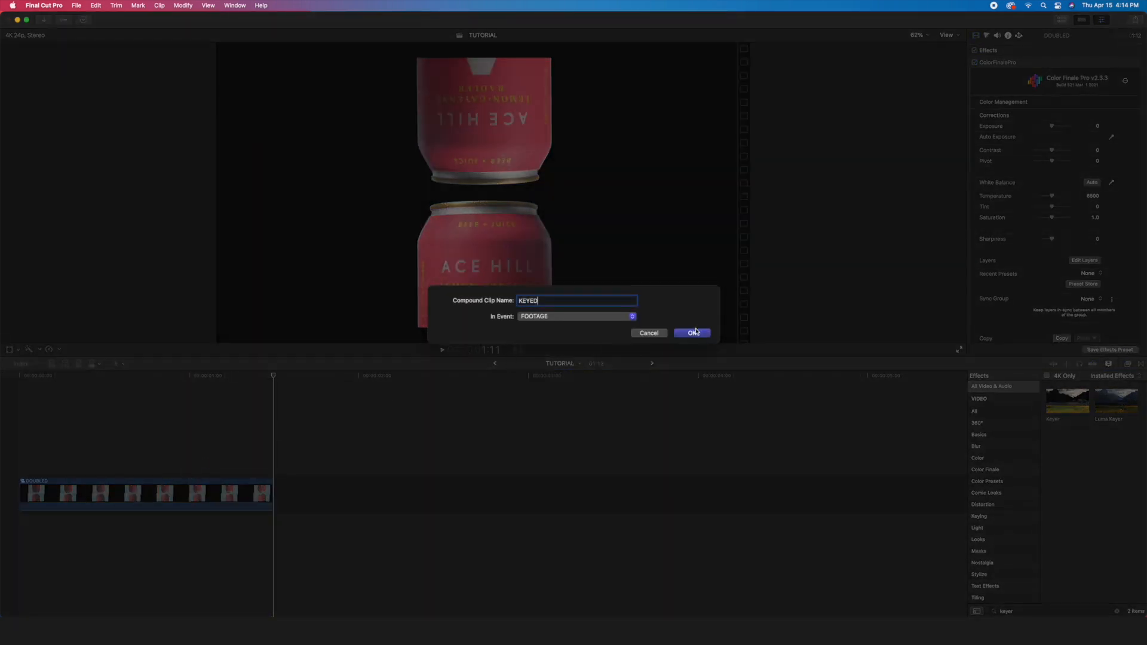
pyautogui.click(692, 332)
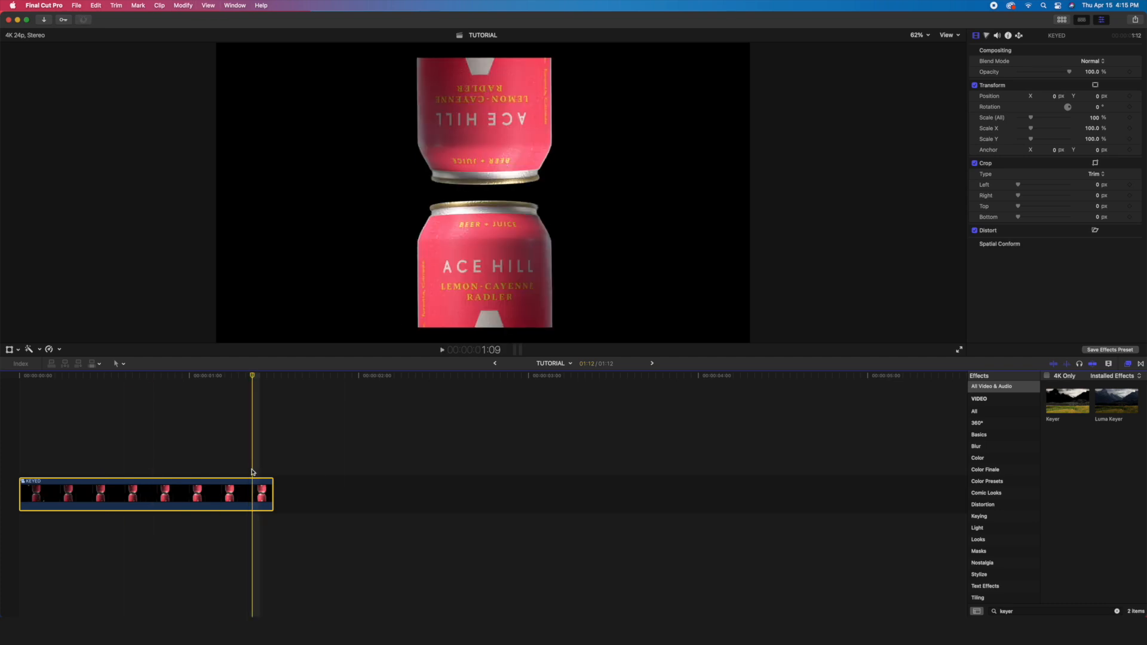
# - Open the KEYED compound clip and soften the DOUBLED clip's Keyer matte to about 1.5
pyautogui.doubleClick(248, 490)
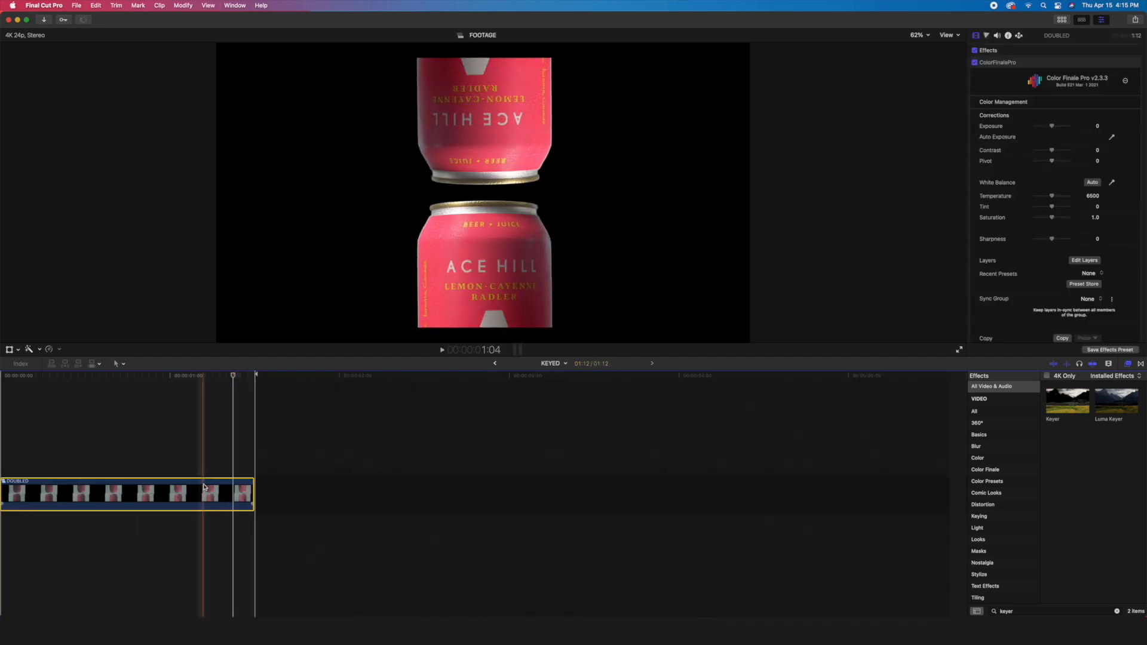
pyautogui.scroll(-10, 1039, 195)
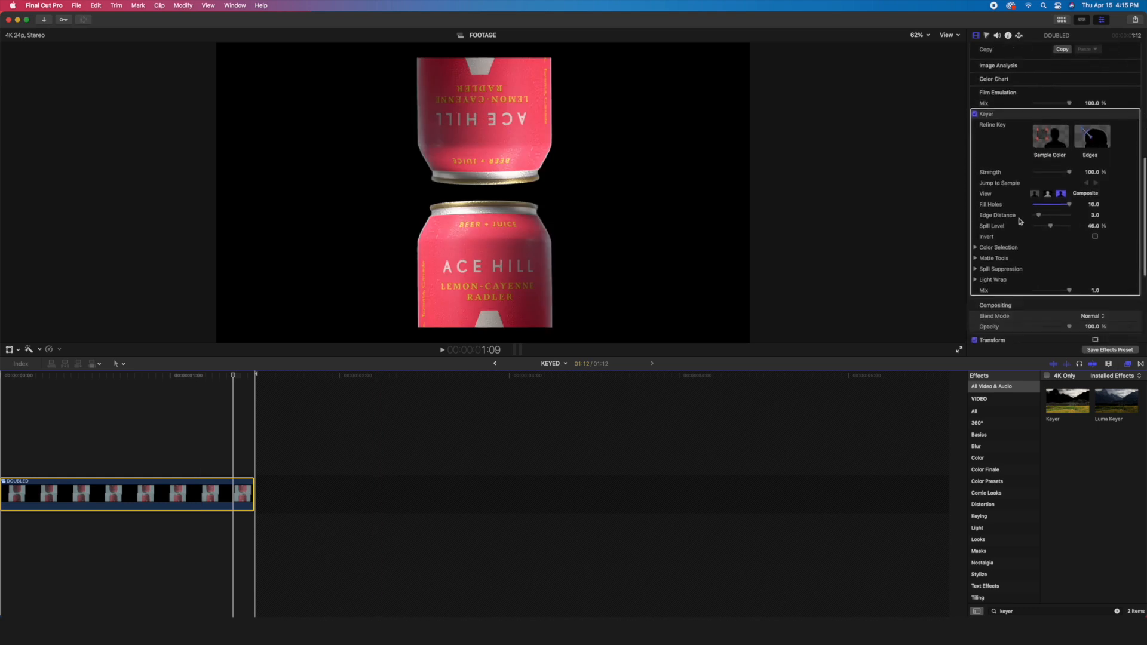
pyautogui.click(976, 257)
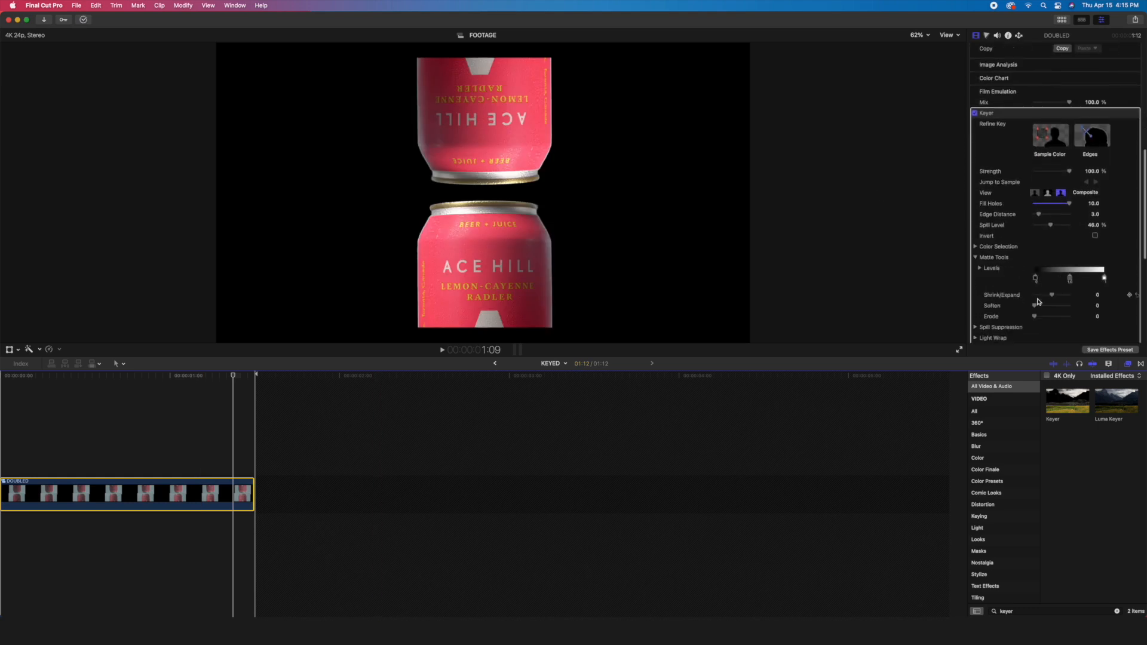
pyautogui.moveTo(1036, 308); pyautogui.dragTo(1041, 308)
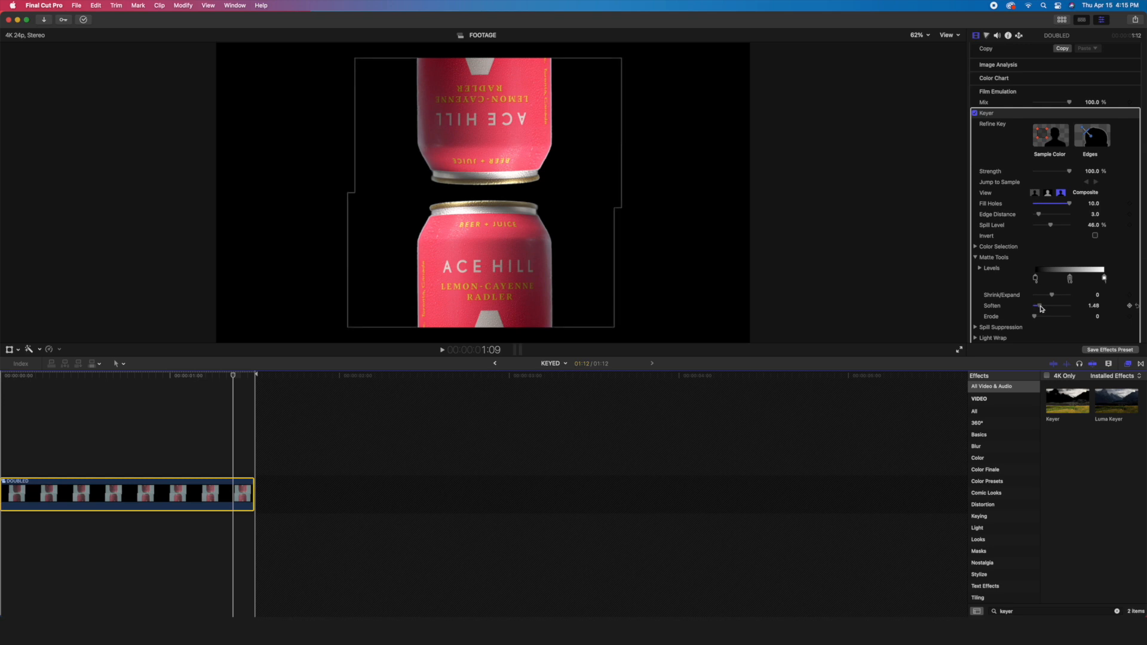
pyautogui.moveTo(1040, 308); pyautogui.dragTo(1042, 308)
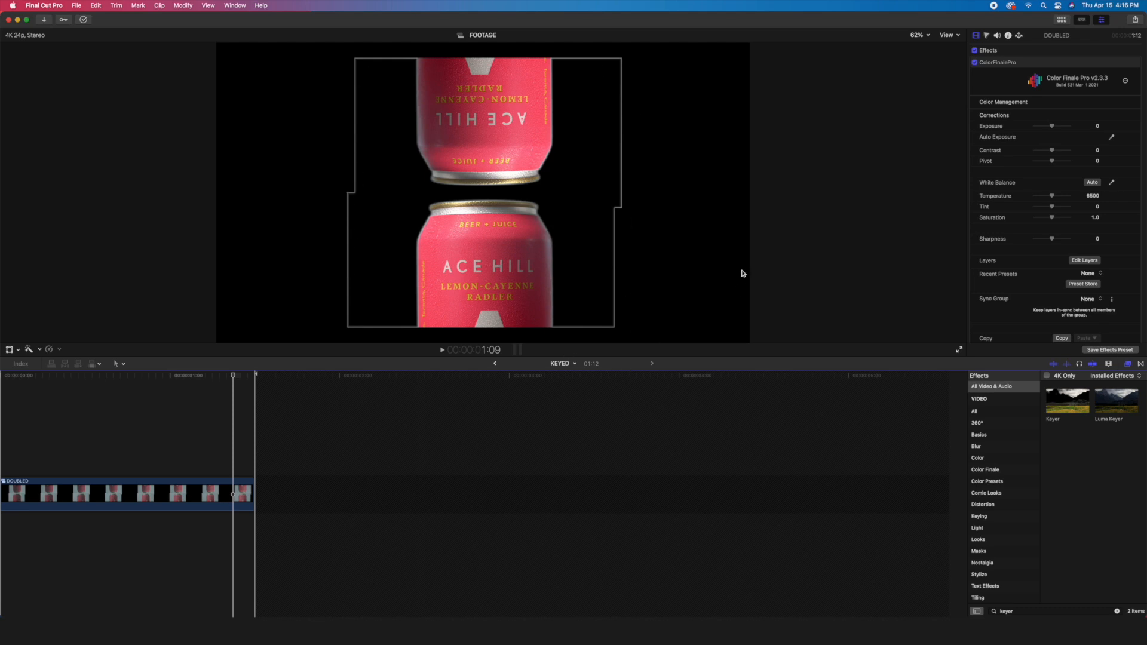
# - Find the Shape Mask effect and apply it to the DOUBLED clip
pyautogui.click(1116, 611)
pyautogui.write('shape mask')
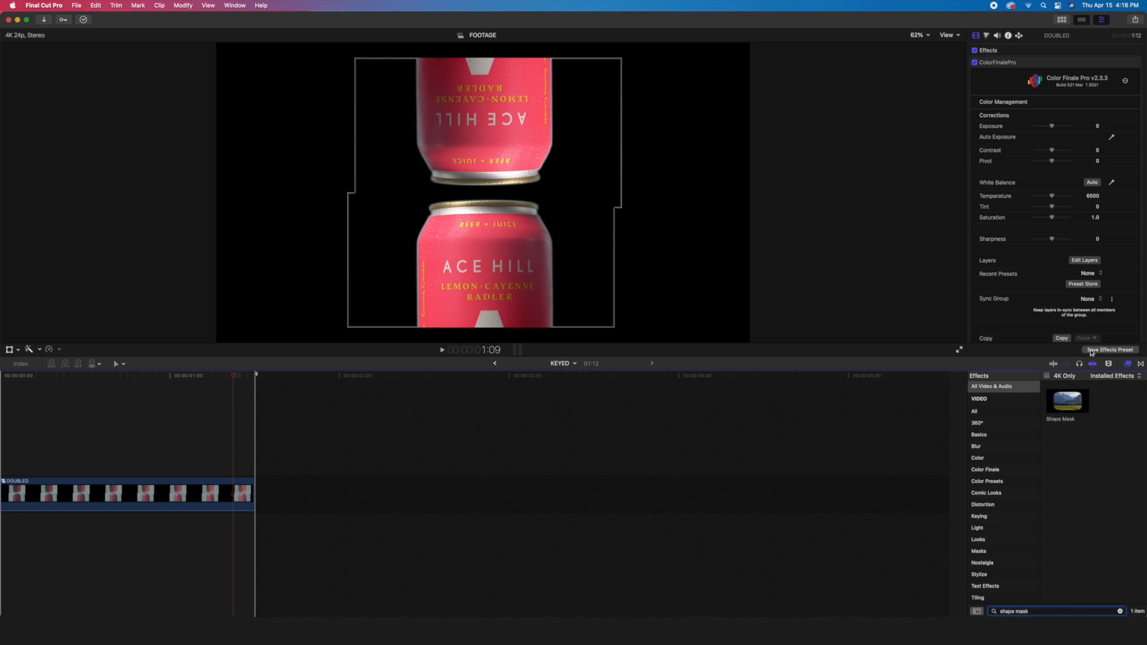
pyautogui.moveTo(1078, 404); pyautogui.dragTo(230, 491)
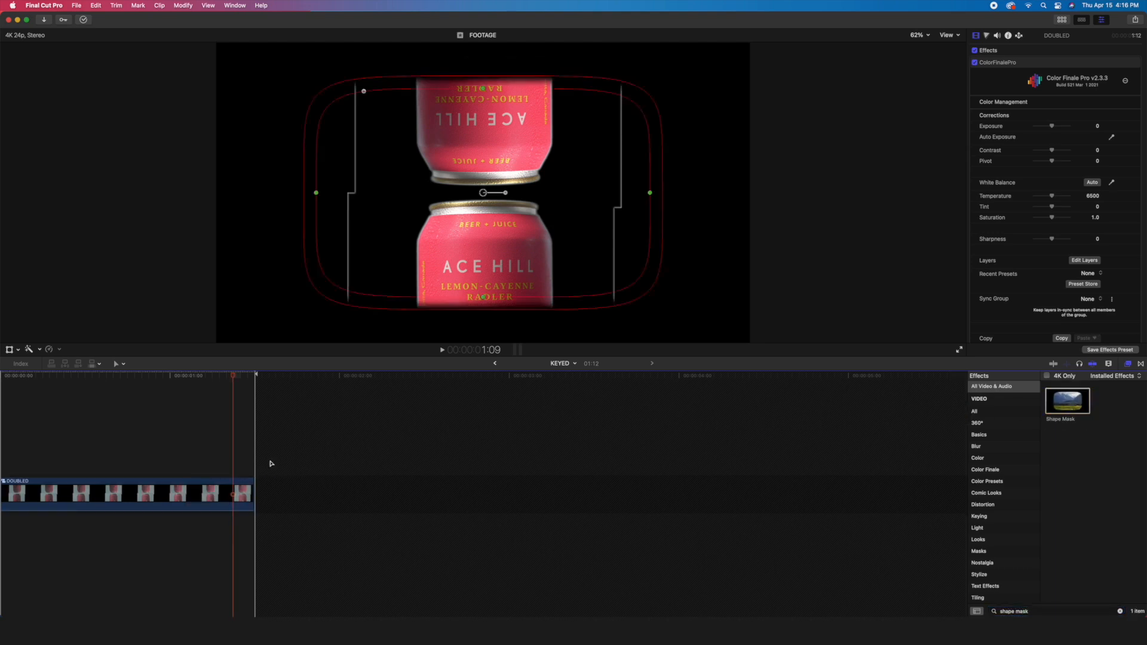
# - Square the mask's corners, fit its edges and feather tightly around the two cans, and return to the TUTORIAL timeline
pyautogui.moveTo(367, 91); pyautogui.dragTo(294, 107)
pyautogui.moveTo(317, 192); pyautogui.dragTo(409, 193)
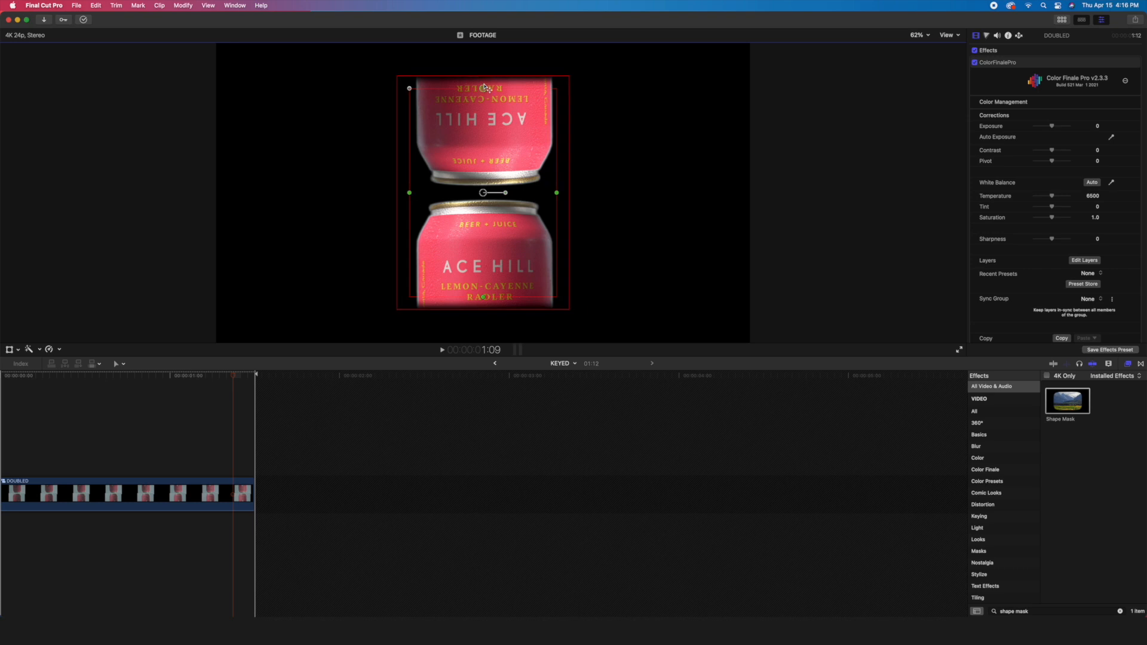
pyautogui.moveTo(485, 90); pyautogui.dragTo(483, 60)
pyautogui.moveTo(409, 192); pyautogui.dragTo(417, 193)
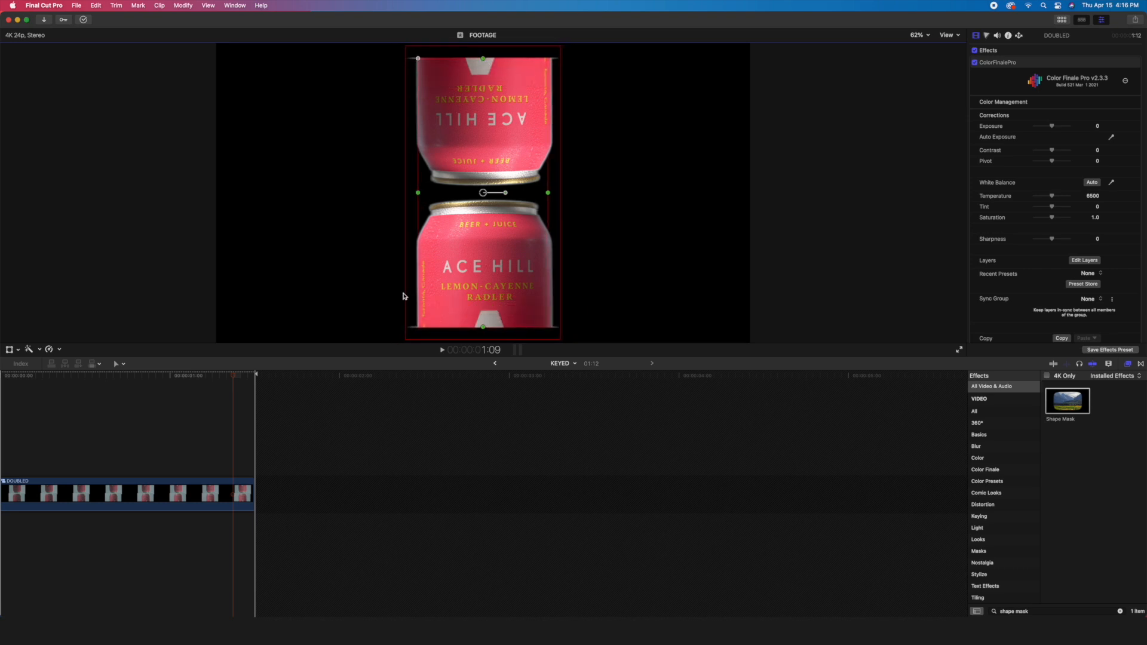
pyautogui.moveTo(410, 297); pyautogui.dragTo(414, 297)
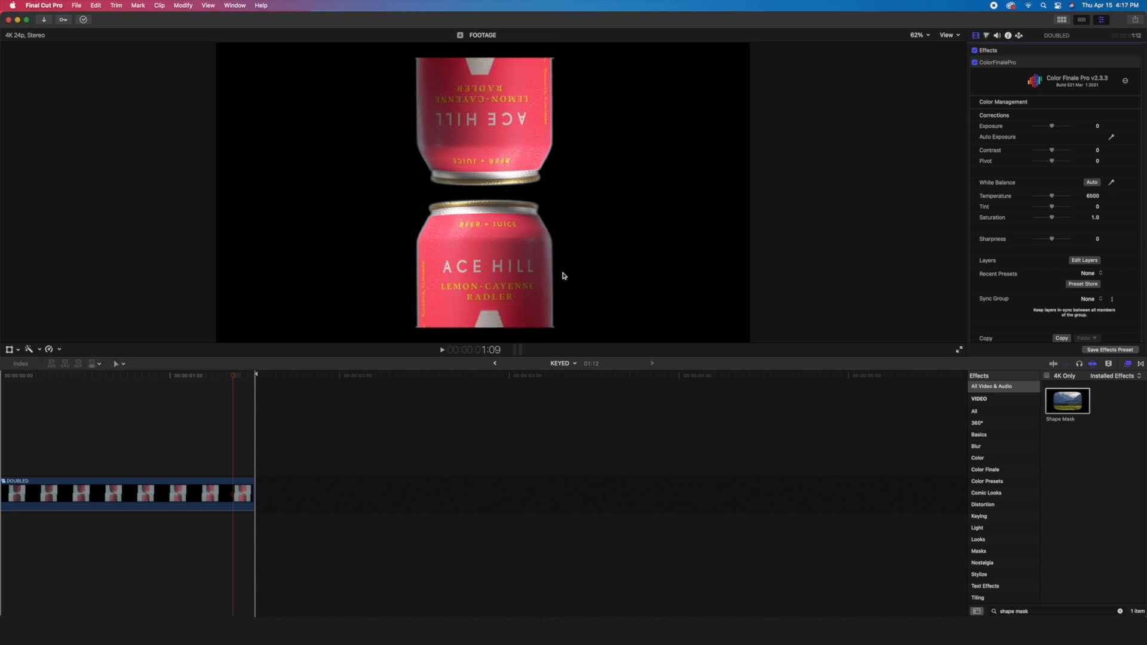
pyautogui.click(495, 363)
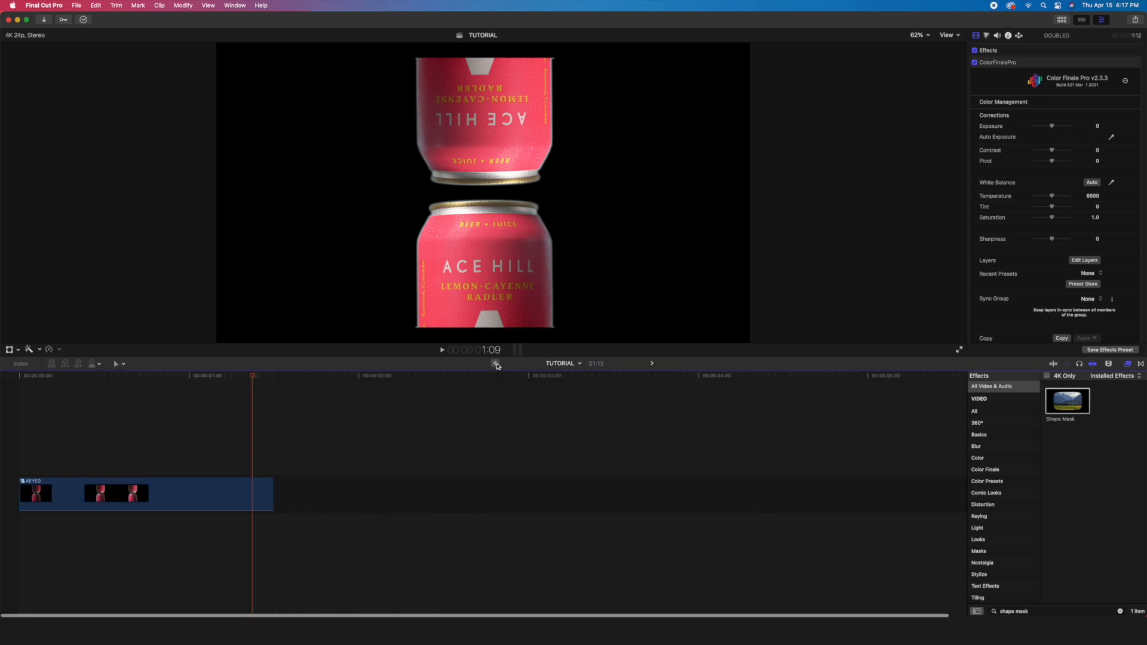
# - Rotate the KEYED clip to 16° on its first frame and add a rotation keyframe there
pyautogui.click(106, 471)
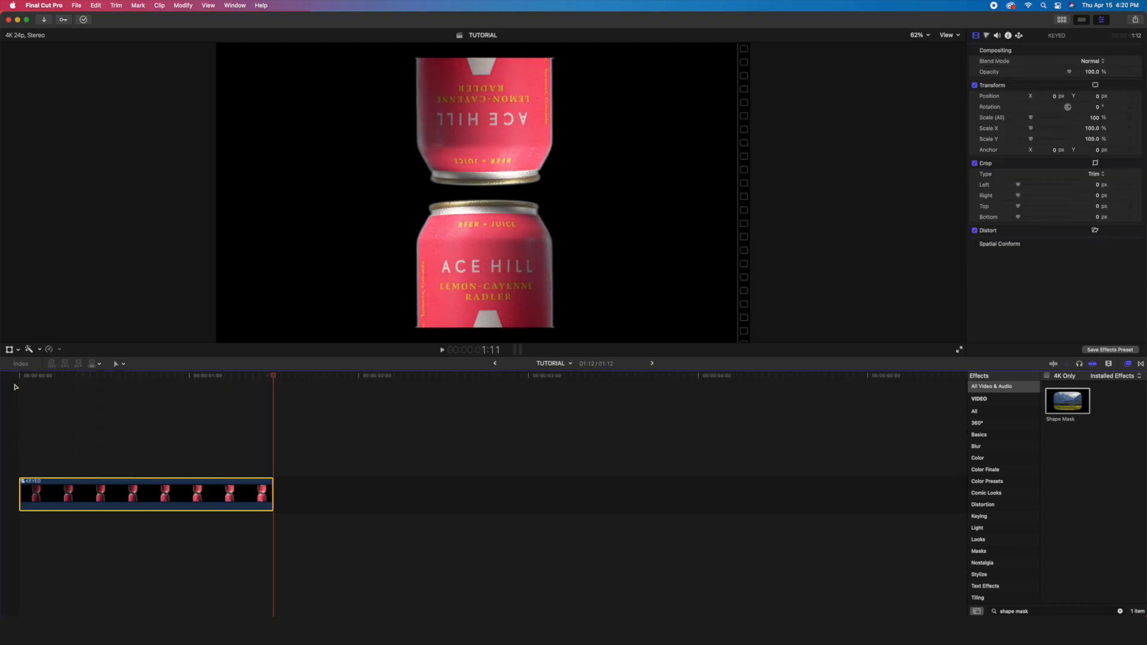
pyautogui.click(18, 377)
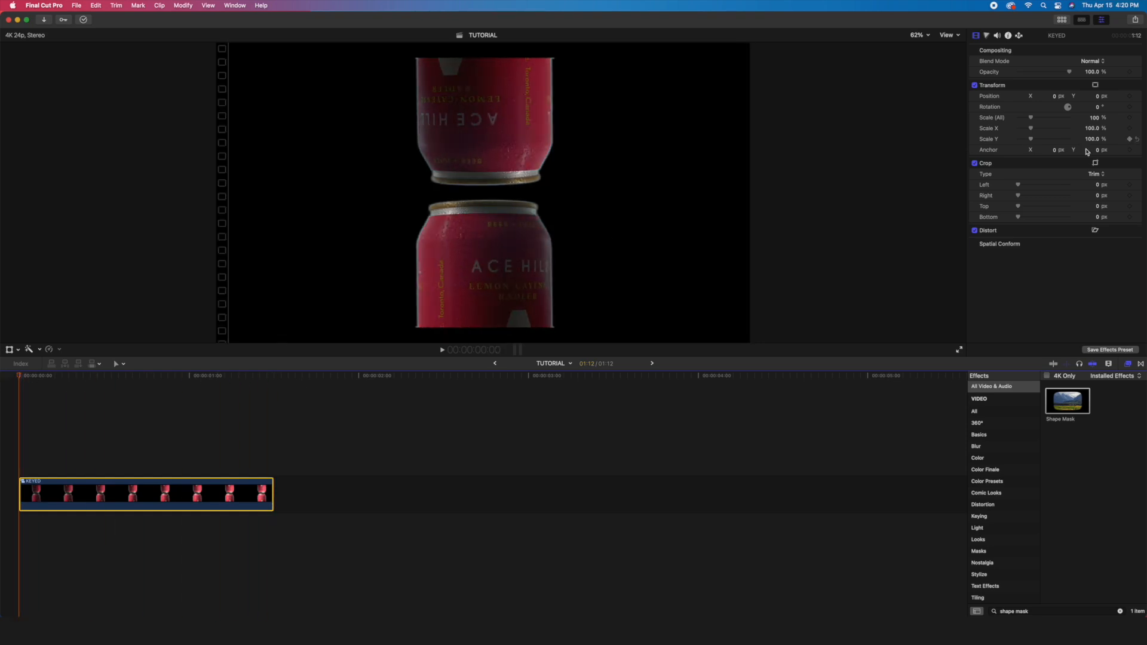
pyautogui.moveTo(1101, 106)
pyautogui.mouseDown()
pyautogui.moveTo(1084, 106)
pyautogui.moveTo(1109, 106)
pyautogui.moveTo(1099, 110)
pyautogui.mouseUp()
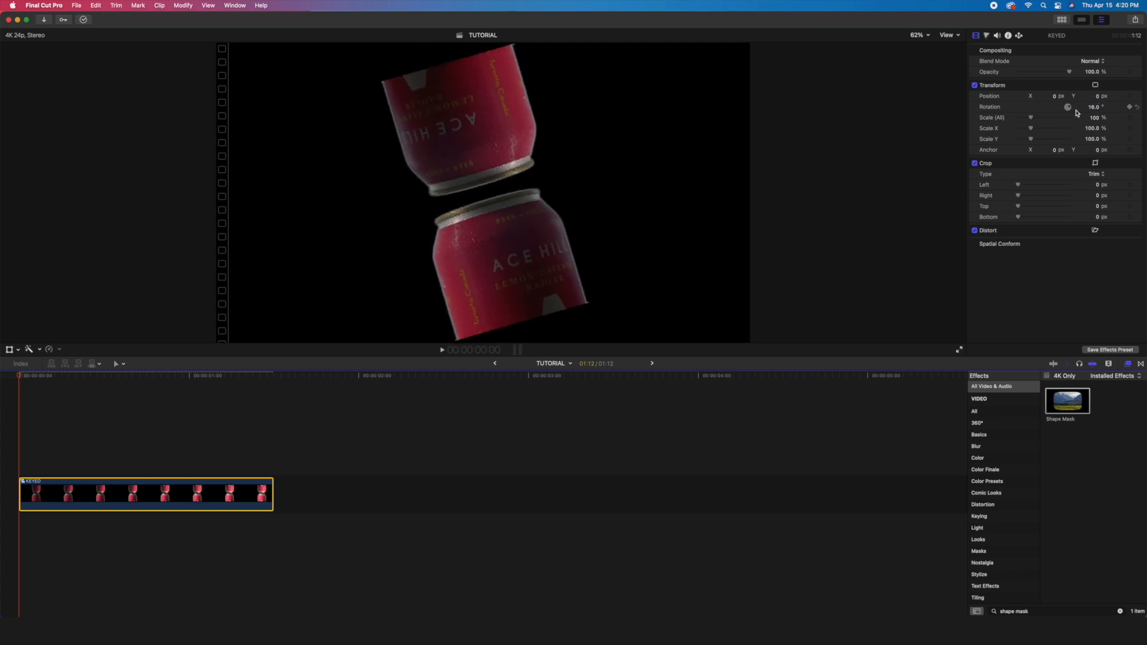
pyautogui.click(1129, 107)
# - Set the KEYED clip's rotation to -16° on its last frame and play the rotation animation
pyautogui.moveTo(19, 376); pyautogui.dragTo(274, 382)
pyautogui.press('Left')
pyautogui.click(1092, 108)
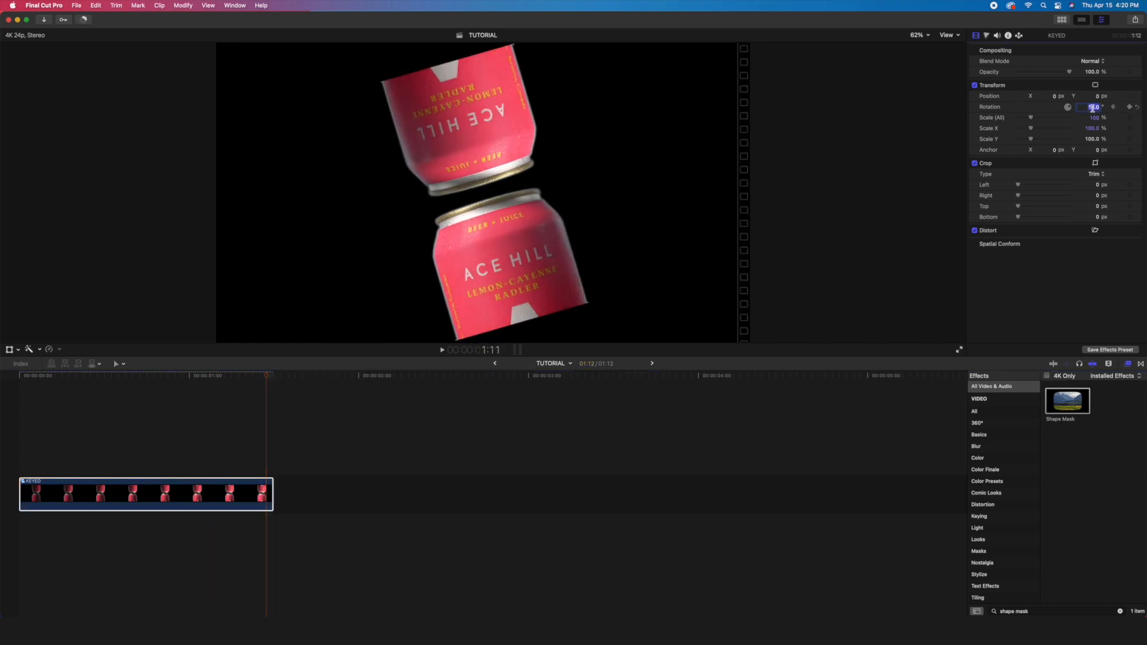
pyautogui.write('-16')
pyautogui.press('Return')
pyautogui.click(21, 390)
pyautogui.press('space')
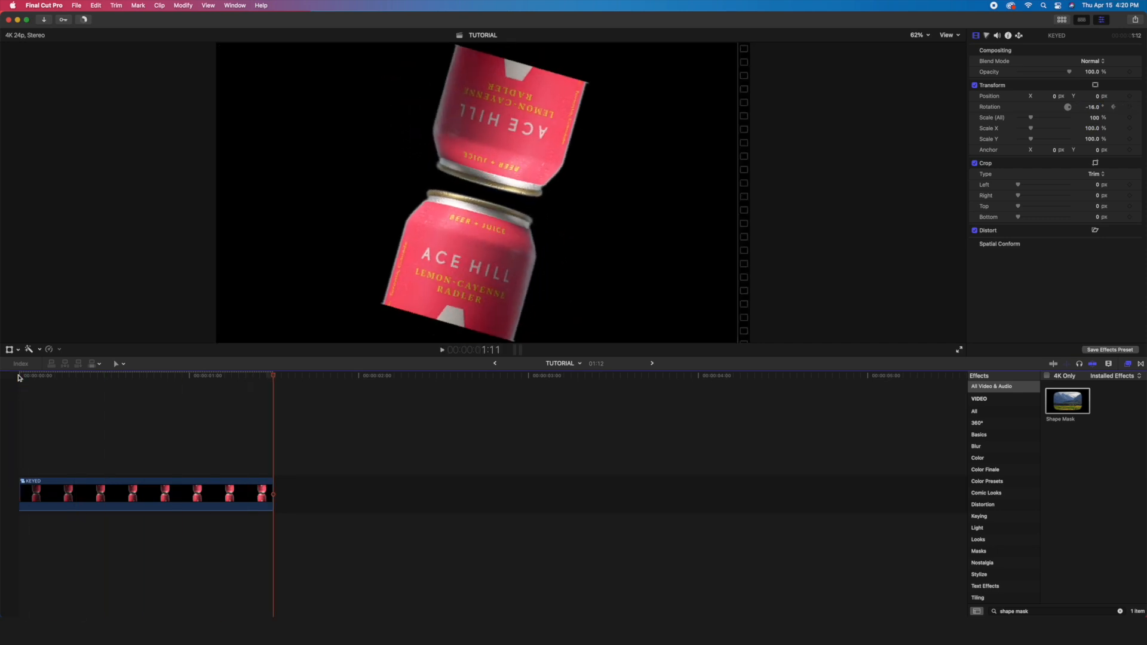
# - Scale the KEYED clip to 138% on its first frame and add a scale keyframe there
pyautogui.click(19, 377)
pyautogui.click(64, 495)
pyautogui.moveTo(1097, 123); pyautogui.dragTo(1119, 121)
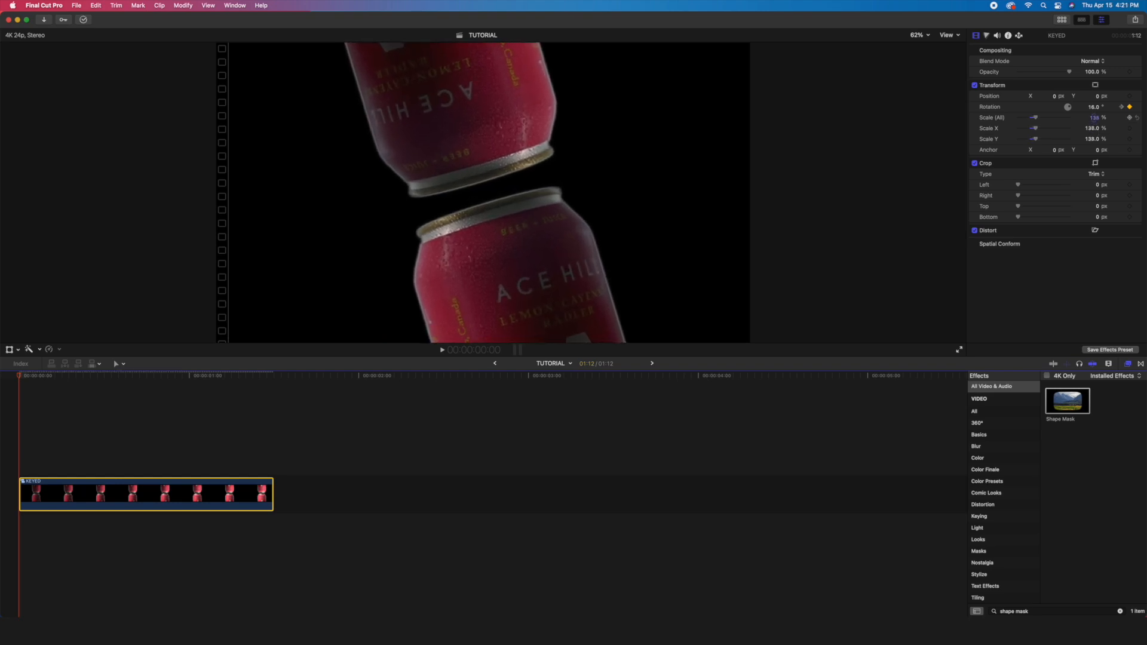
pyautogui.click(1129, 117)
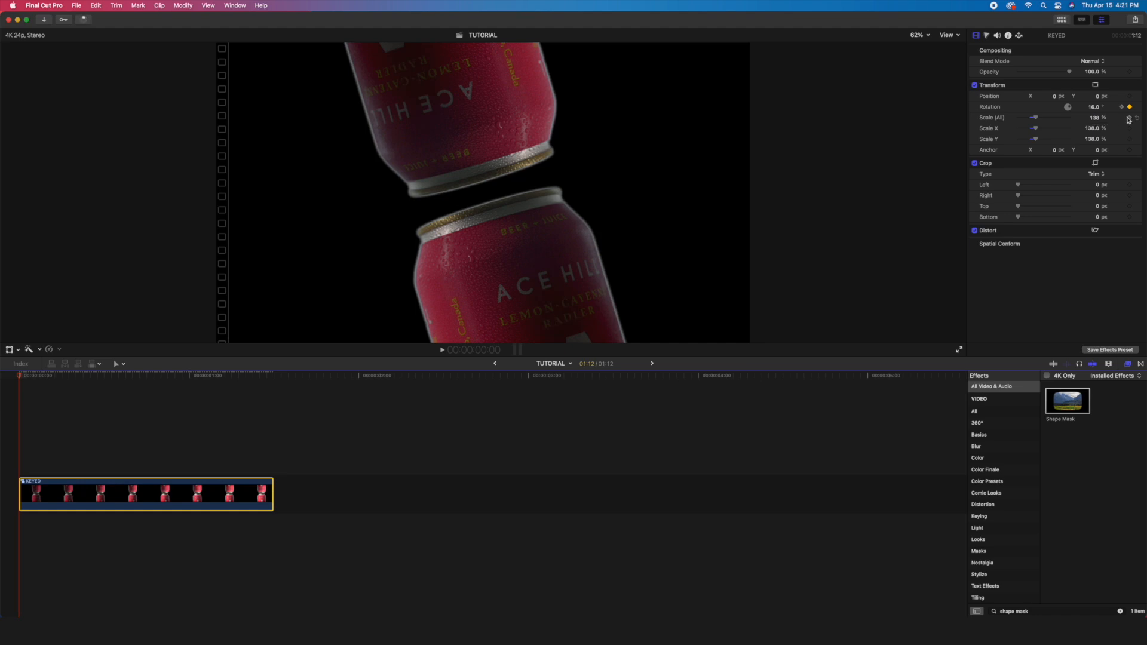
# - Set the KEYED clip's overall scale to 158% on its last frame and play the combined animation
pyautogui.moveTo(20, 377); pyautogui.dragTo(268, 374)
pyautogui.press('Left')
pyautogui.press('Left')
pyautogui.press('Right')
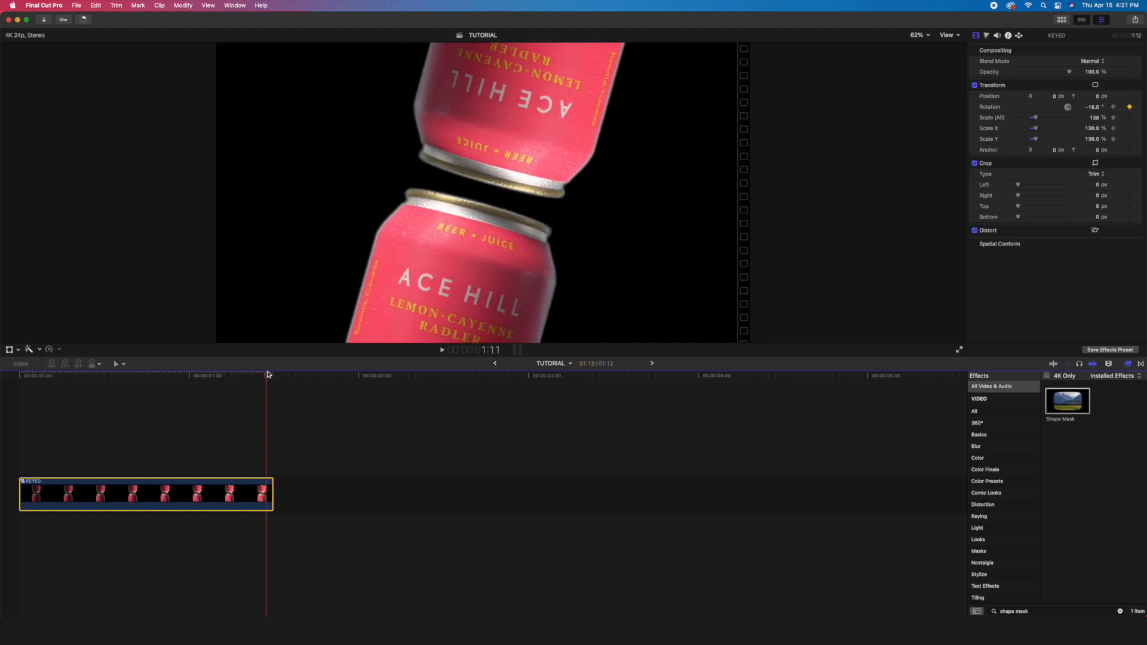
pyautogui.click(1093, 118)
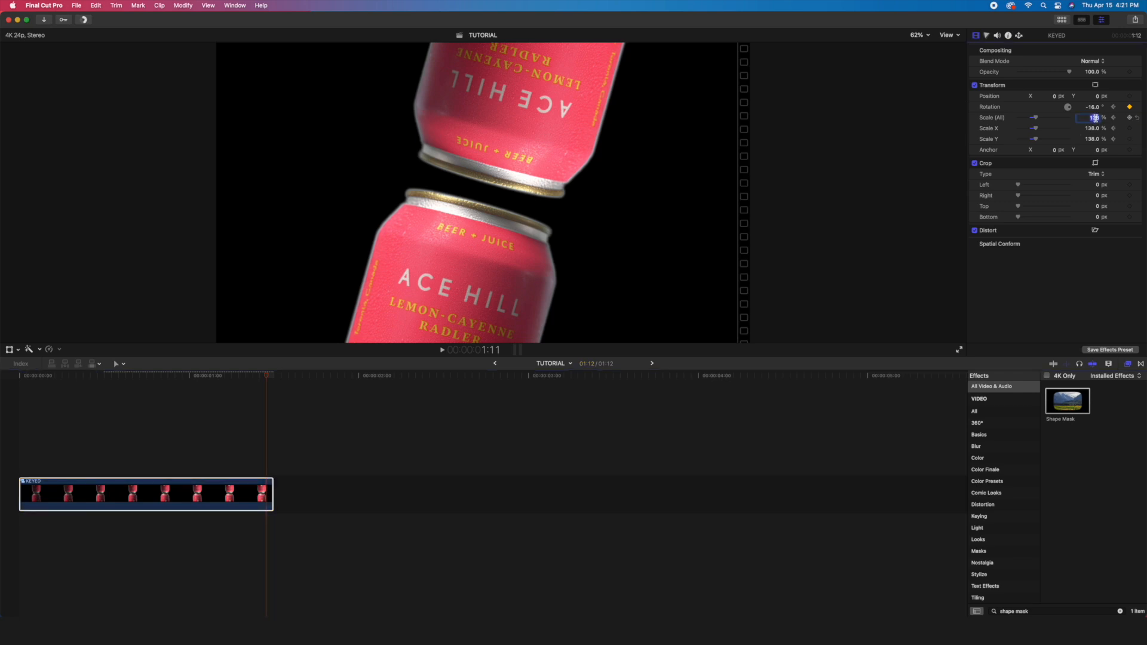
pyautogui.write('158')
pyautogui.press('Return')
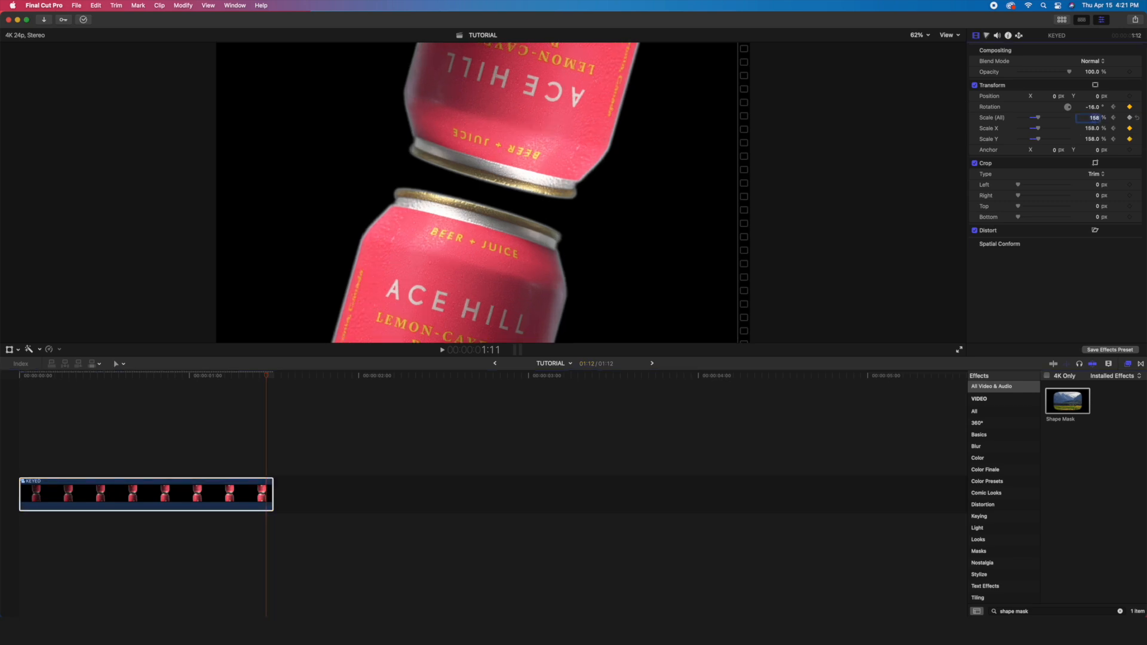
pyautogui.click(2, 375)
pyautogui.press('space')
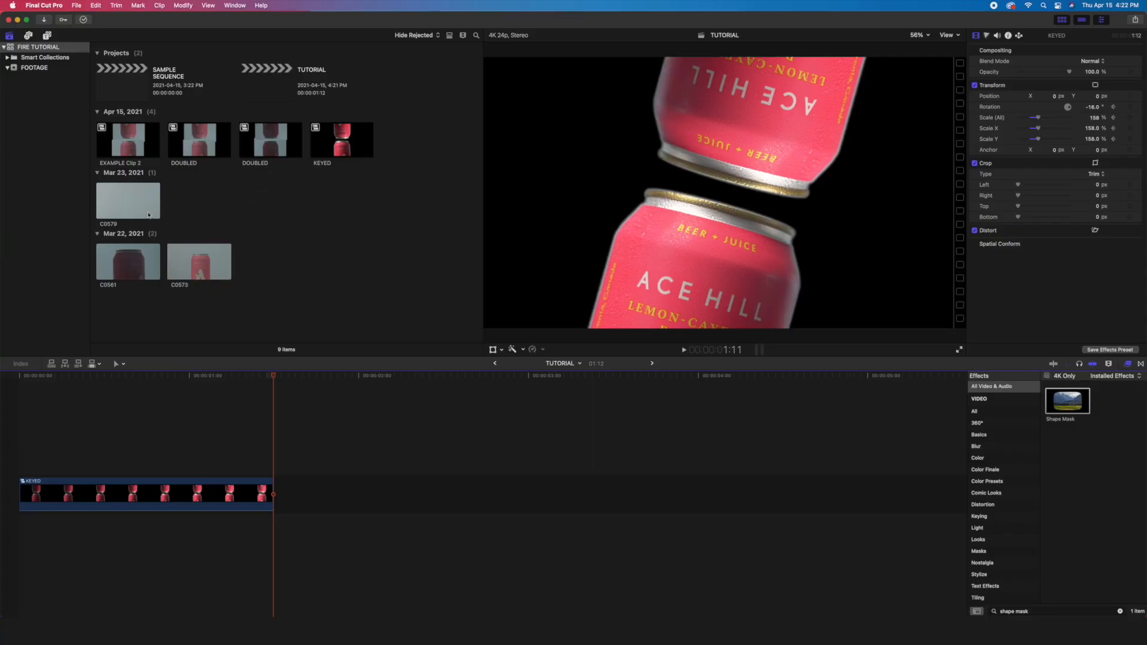
# - Place clip C0579 beneath the KEYED clip as background, cut it at KEYED's end and delete the excess
pyautogui.click(137, 205)
pyautogui.moveTo(120, 201); pyautogui.dragTo(4, 540)
pyautogui.press('b')
pyautogui.click(274, 531)
pyautogui.press('a')
pyautogui.click(326, 500)
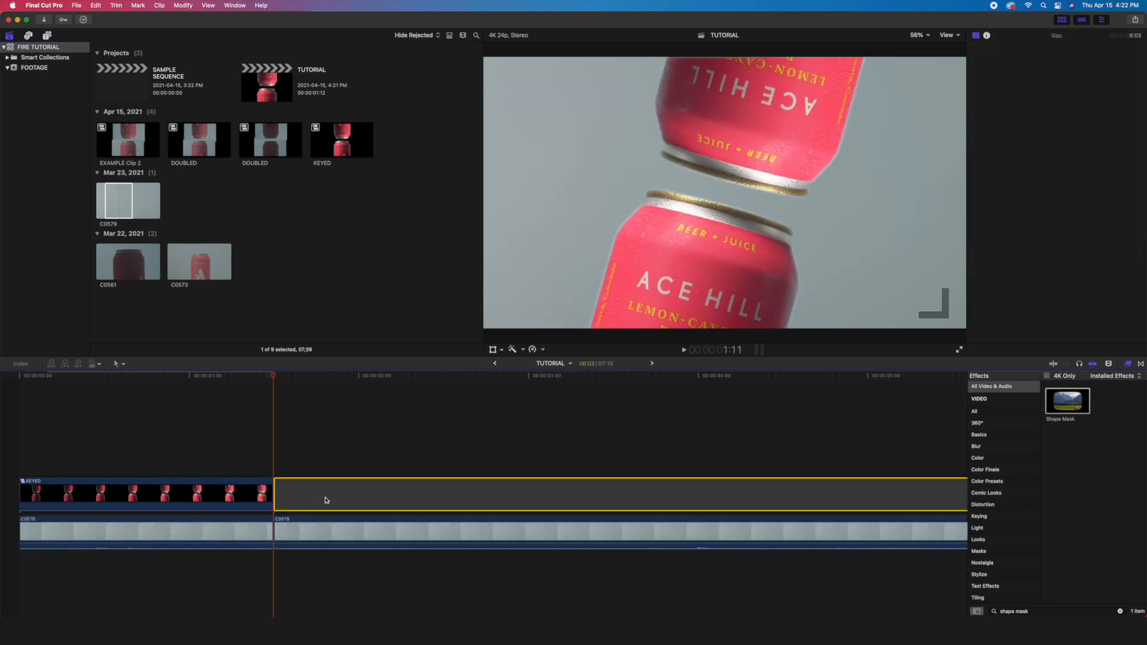
pyautogui.press('Delete')
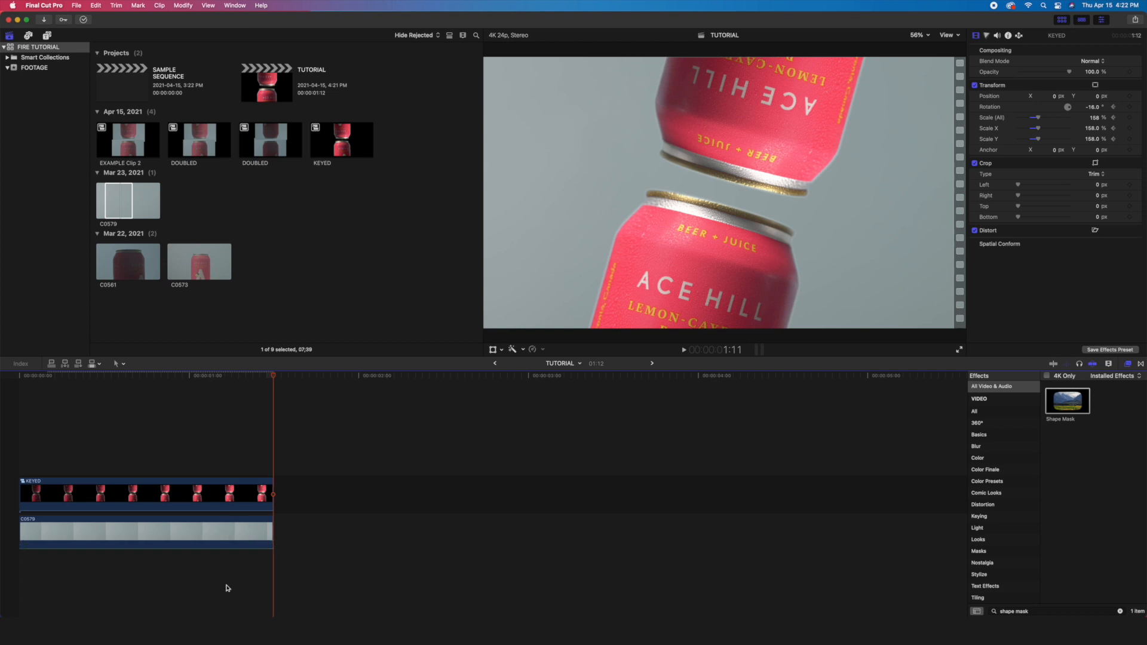
# - Hide the browser and play back the rotating cans over the C0579 background
pyautogui.press('ctrl+super+1')
pyautogui.press('space')
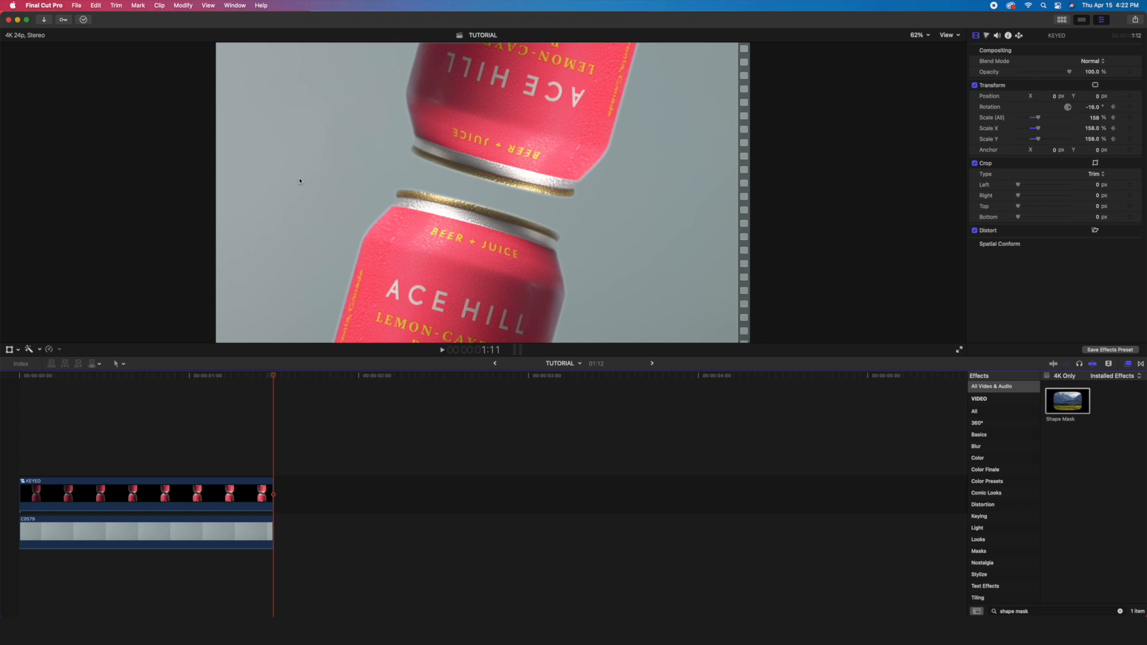
pyautogui.press('space')
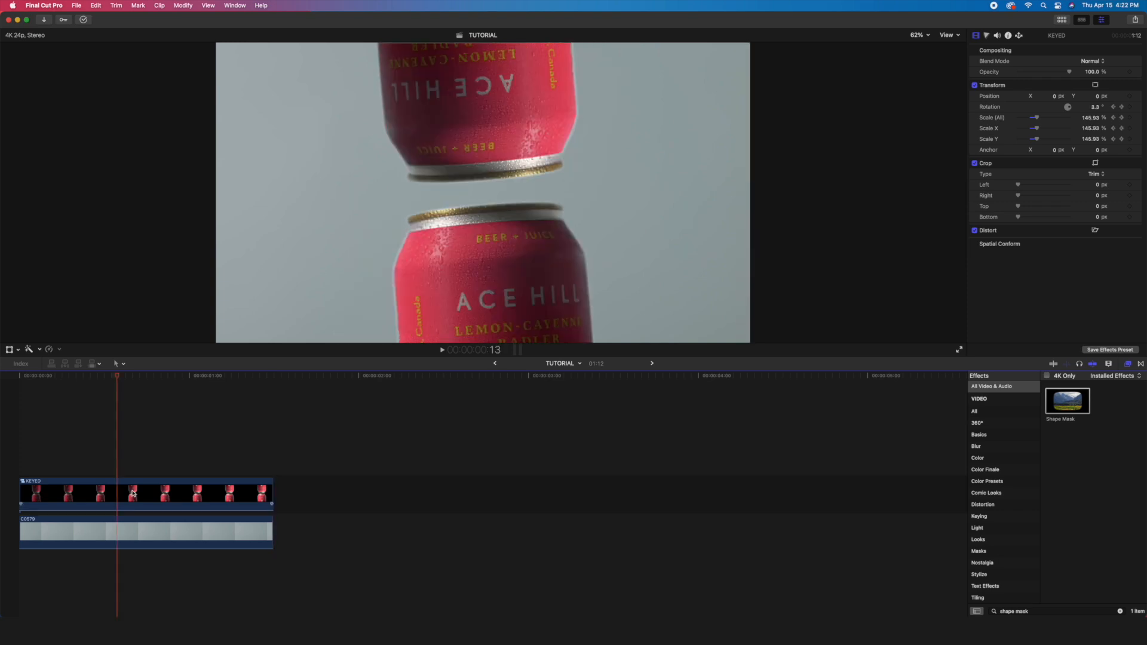
# - Open the KEYED compound clip and select the DOUBLED clip inside to inspect its effects
pyautogui.click(128, 494)
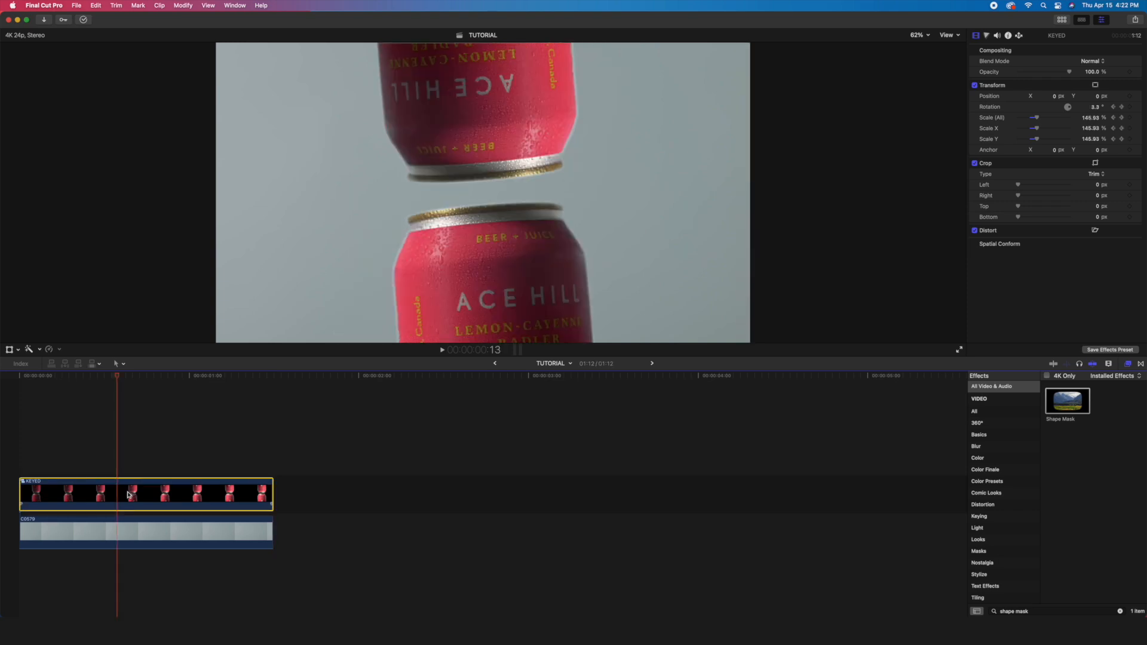
pyautogui.doubleClick(128, 495)
pyautogui.click(129, 495)
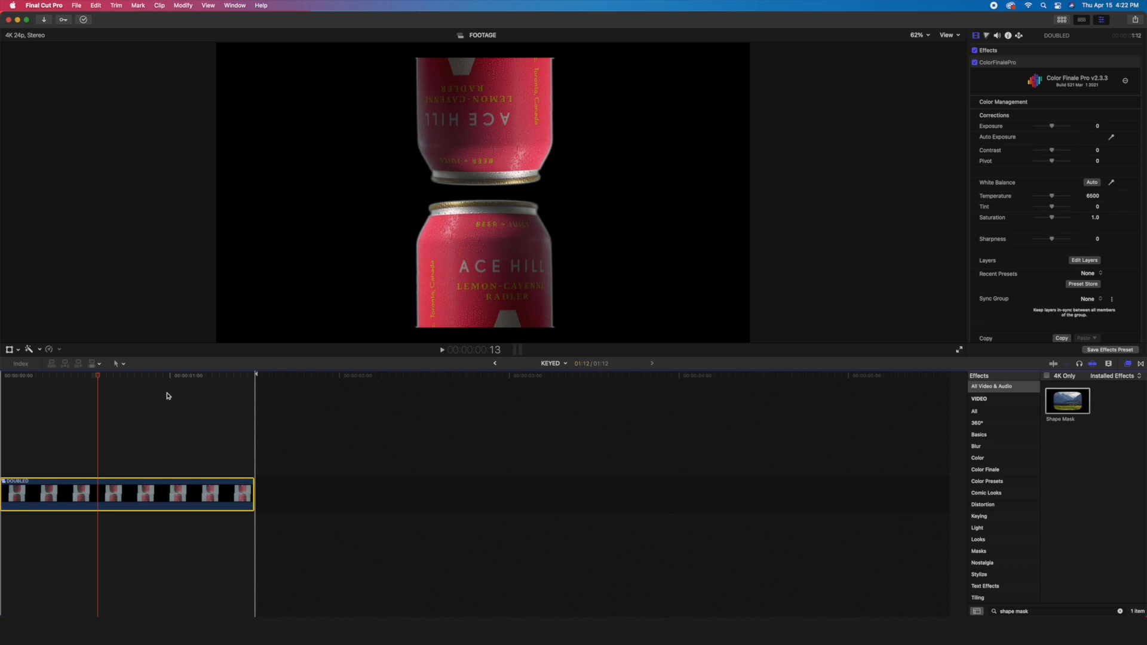
# - Return to the TUTORIAL timeline and paste only the copied ColorFinalePro effect from DOUBLED onto background clip C0579
pyautogui.click(494, 364)
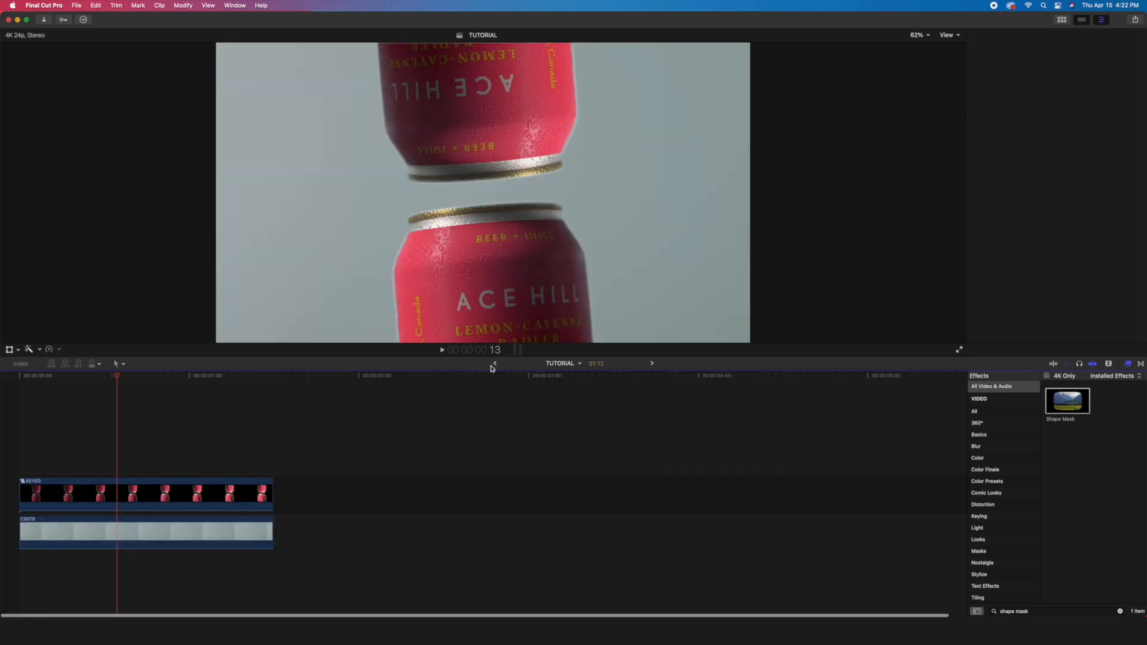
pyautogui.click(191, 525)
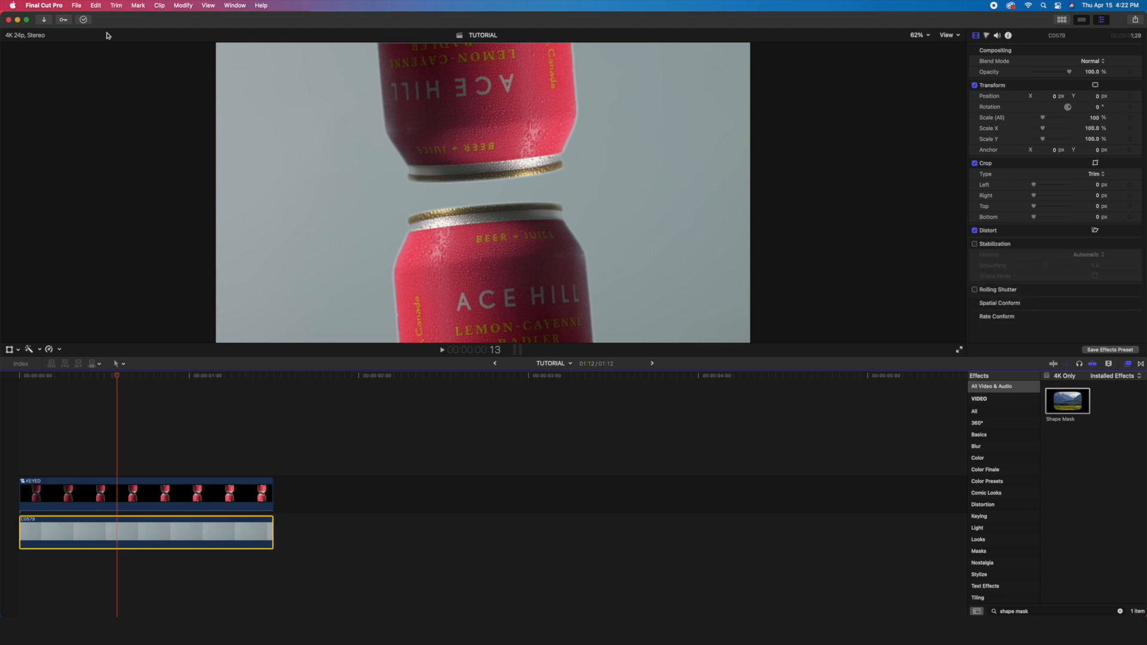
pyautogui.click(95, 5)
pyautogui.click(134, 168)
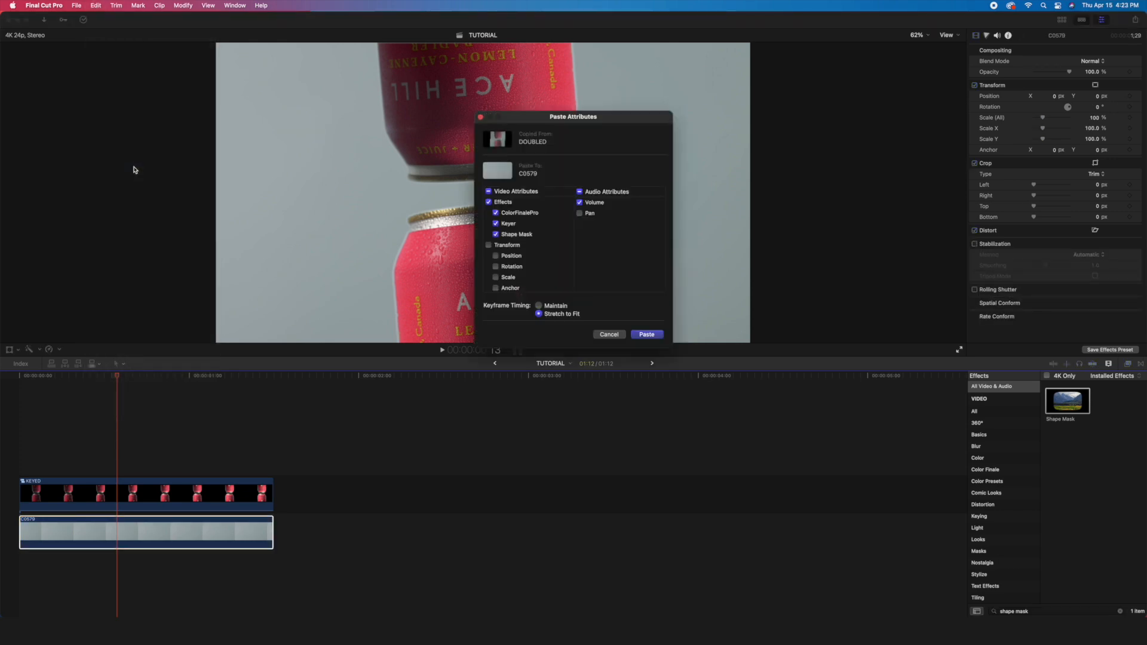
pyautogui.click(517, 191)
pyautogui.click(646, 334)
# - Play back the graded composite and adjust the exposure of background clip C0579 in ColorFinalePro
pyautogui.press('space')
pyautogui.press('space')
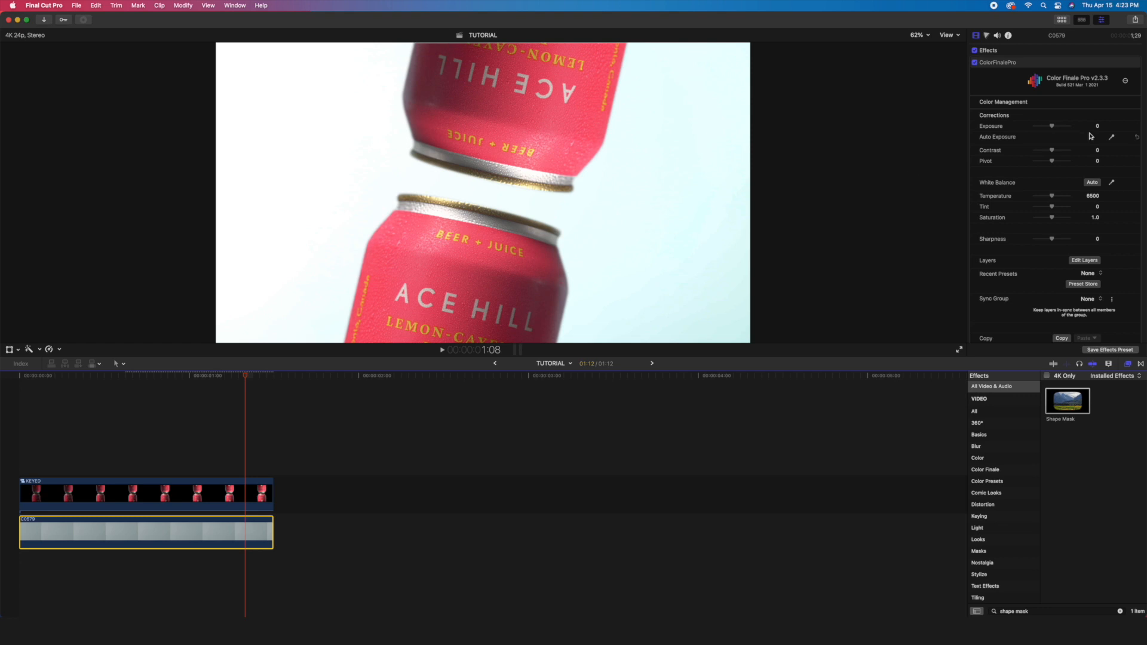
pyautogui.click(1052, 127)
pyautogui.moveTo(1052, 130); pyautogui.dragTo(1051, 130)
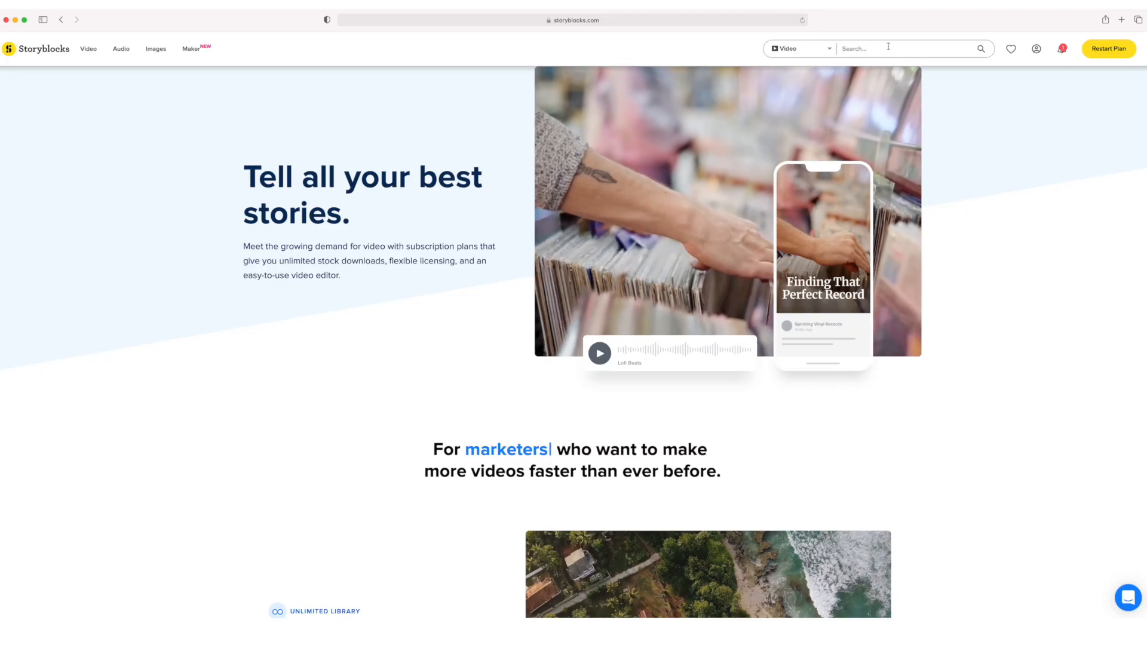
# - Switch to the Storyblocks website, search its video library for "fire" and browse the results
pyautogui.click(888, 48)
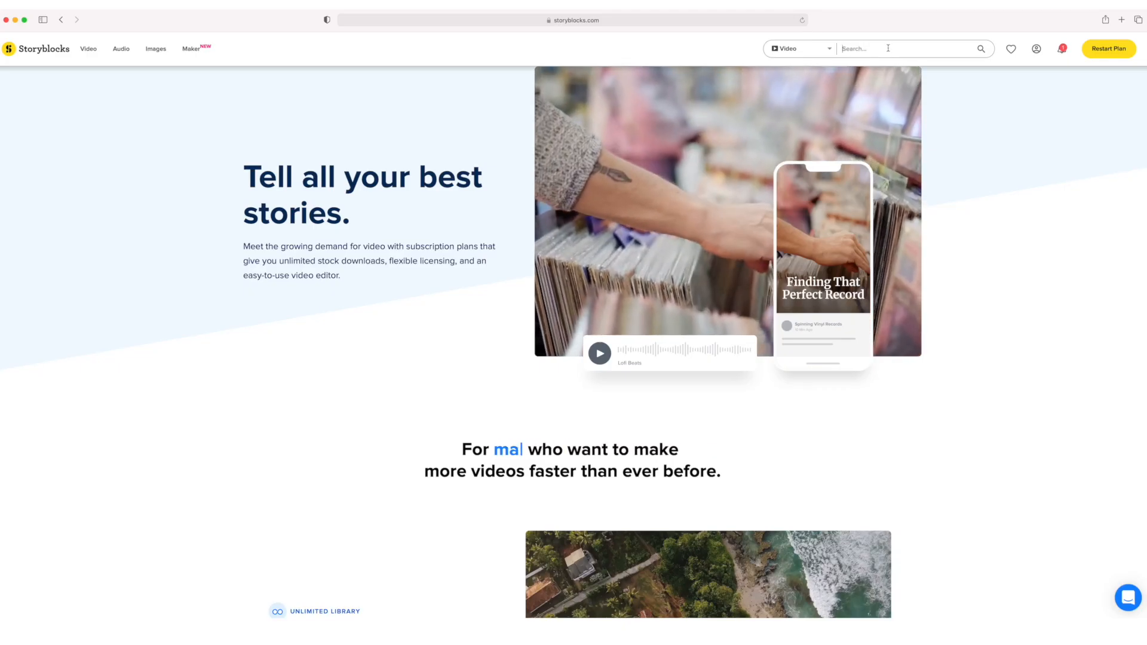
pyautogui.write('fire')
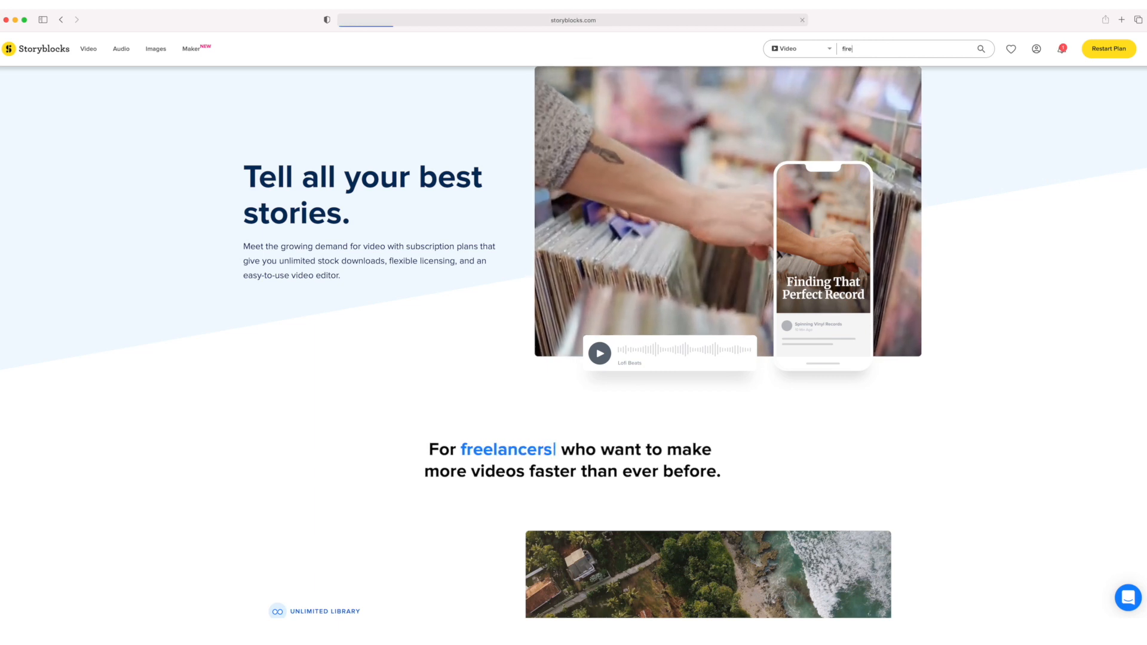
pyautogui.press('Return')
pyautogui.scroll(-5, 259, 102)
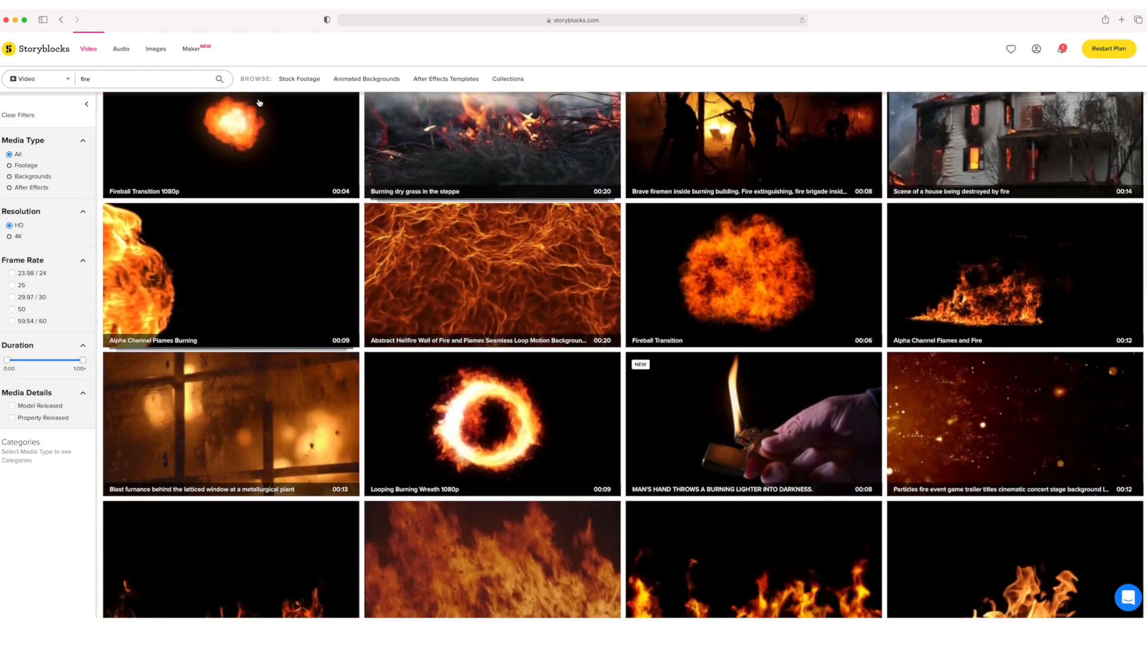
# - Download the dark red floating embers clip from the first row of results in HDMOV (prores) format
pyautogui.scroll(10, 259, 103)
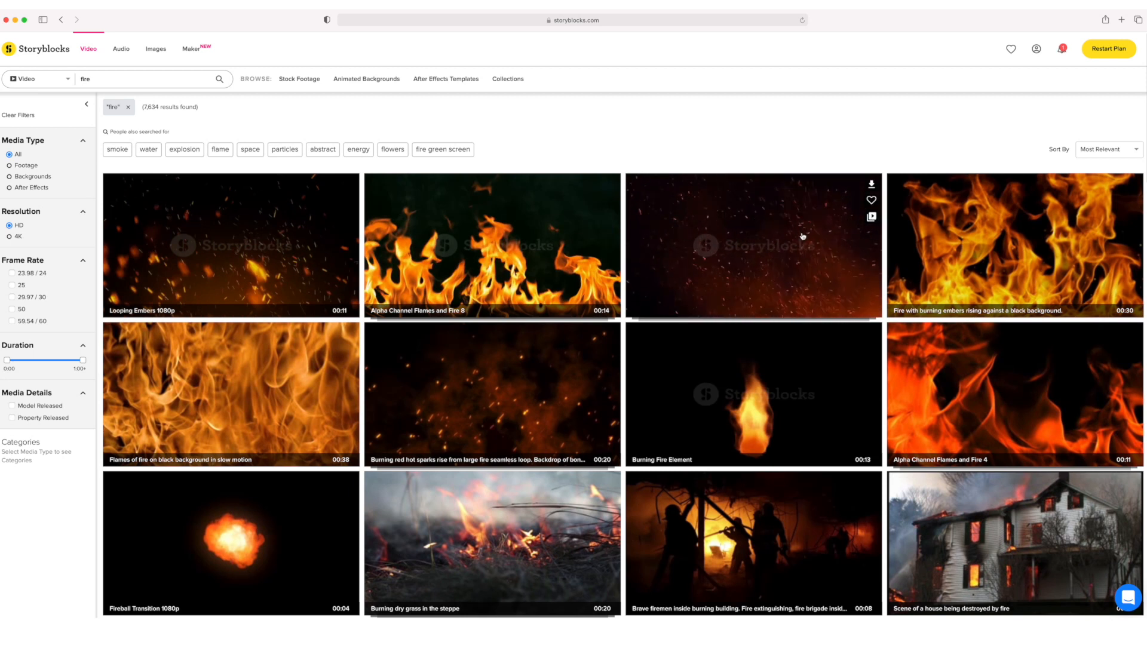
pyautogui.click(871, 184)
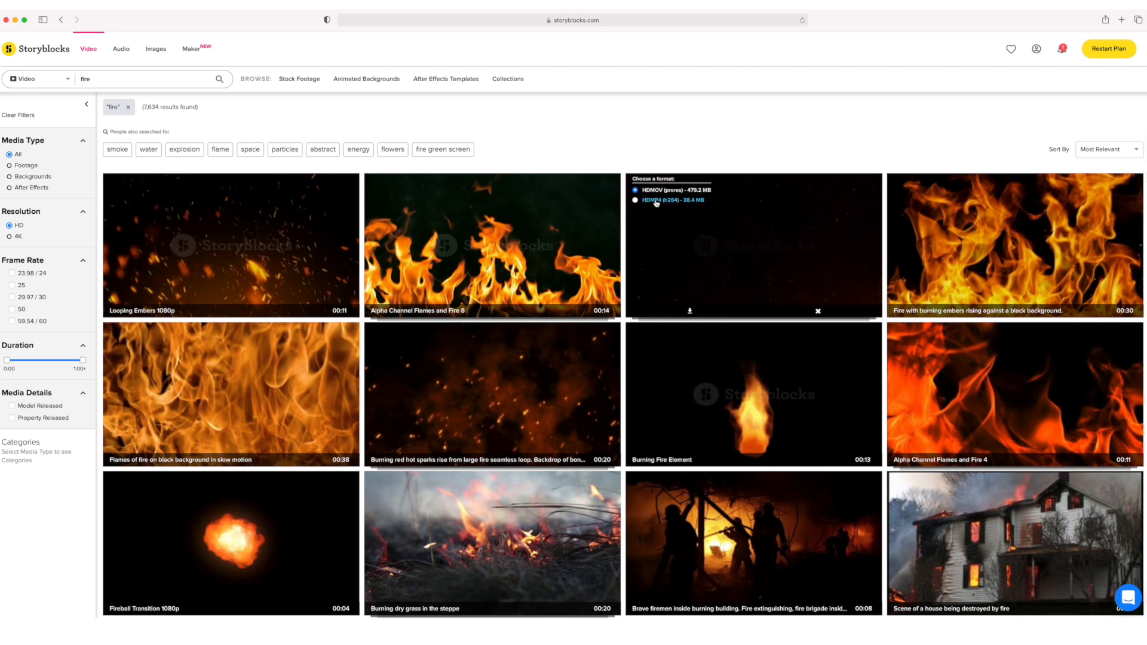
pyautogui.click(690, 310)
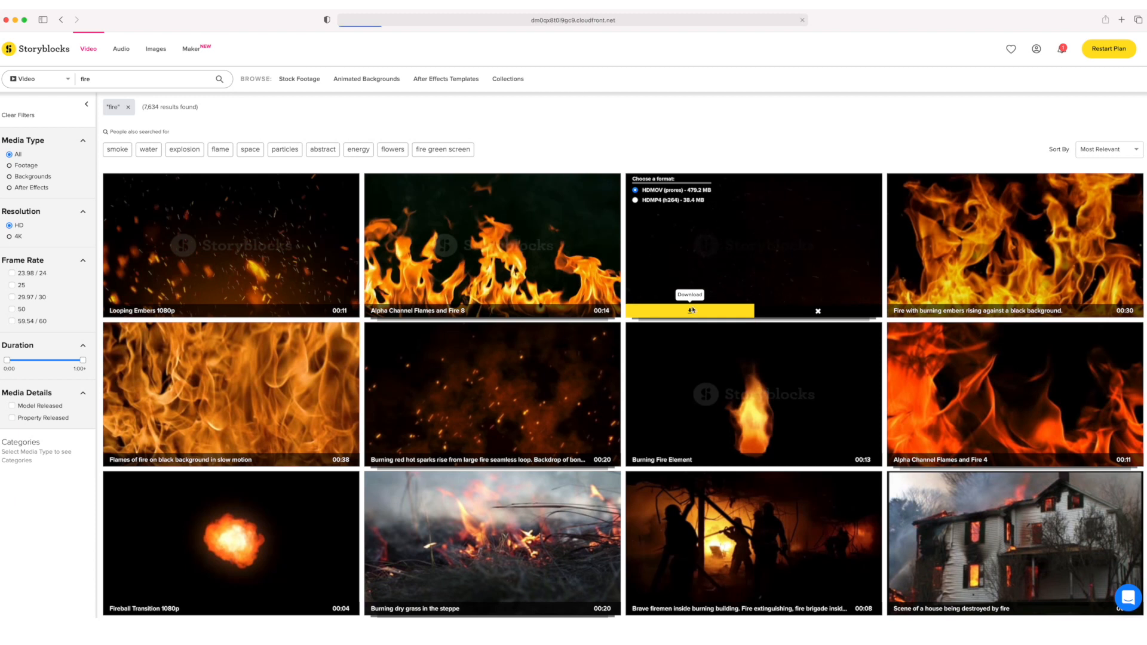
# - Find the Looping Burning Wreath 1080p clip further down the fire results and start its download
pyautogui.scroll(-5, 653, 243)
pyautogui.scroll(-5, 652, 243)
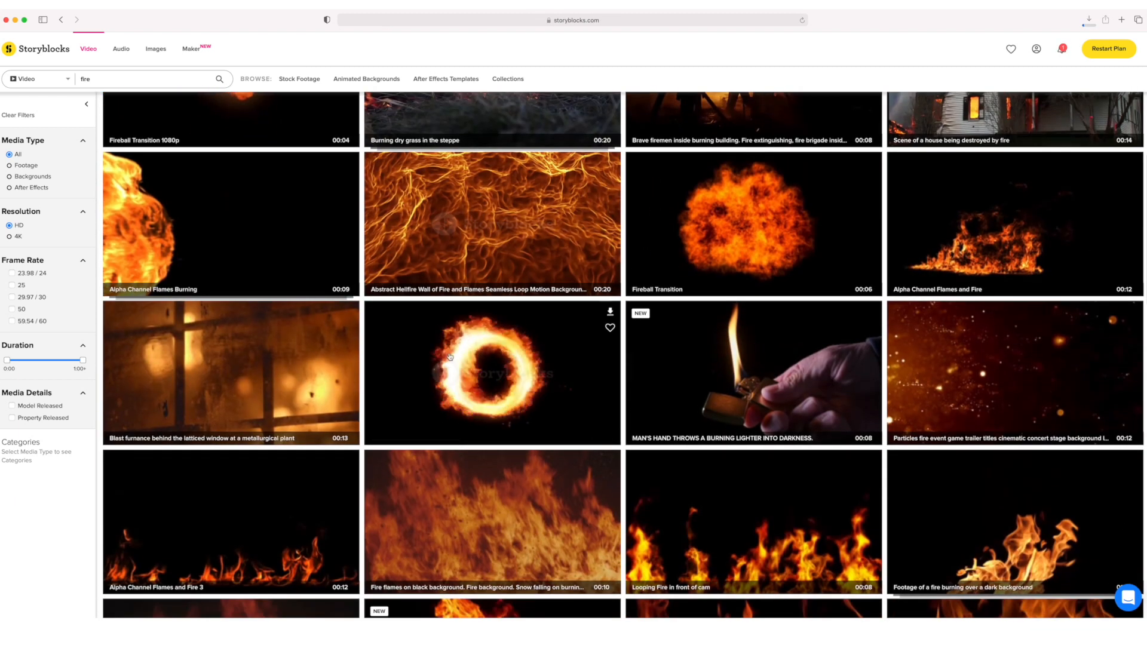
pyautogui.click(610, 312)
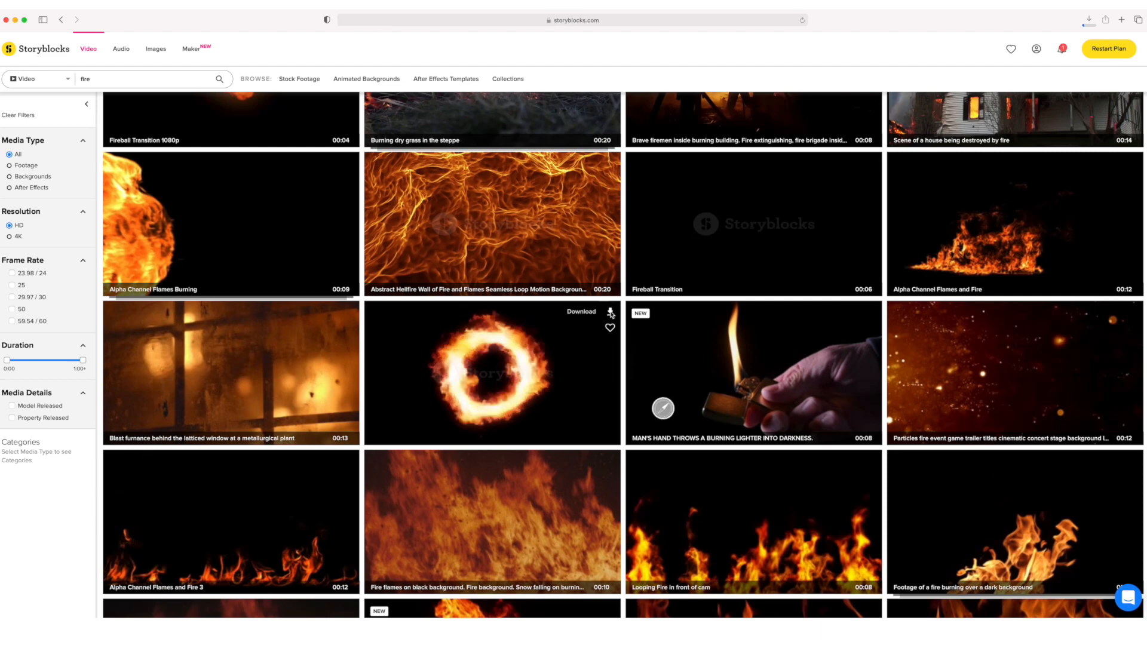